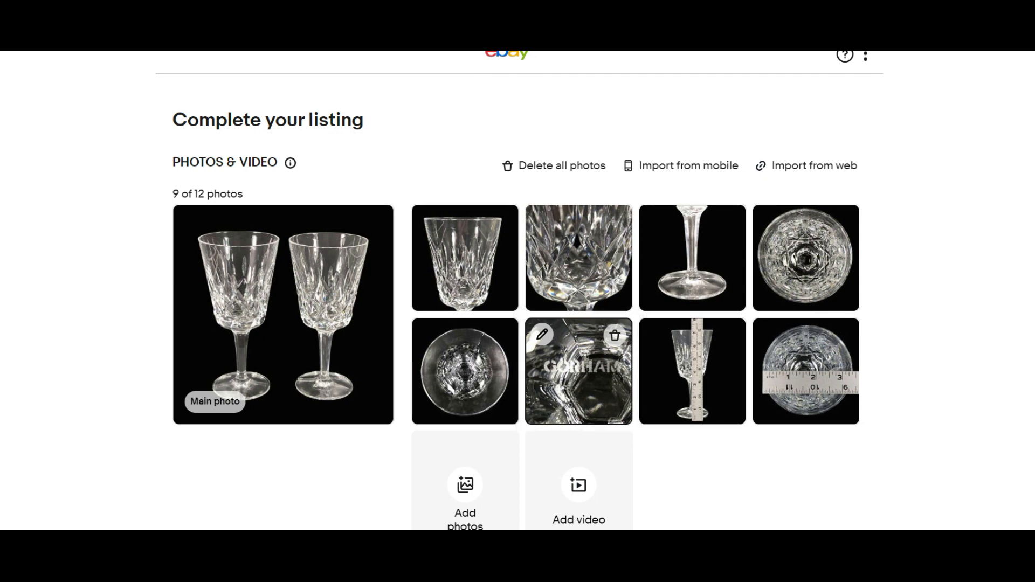
Step: Copy "Gorham Crystal King Edward Pattern Water Goblet Wine Glass" from the listing's item title
scroll(519, 302, down, 3)
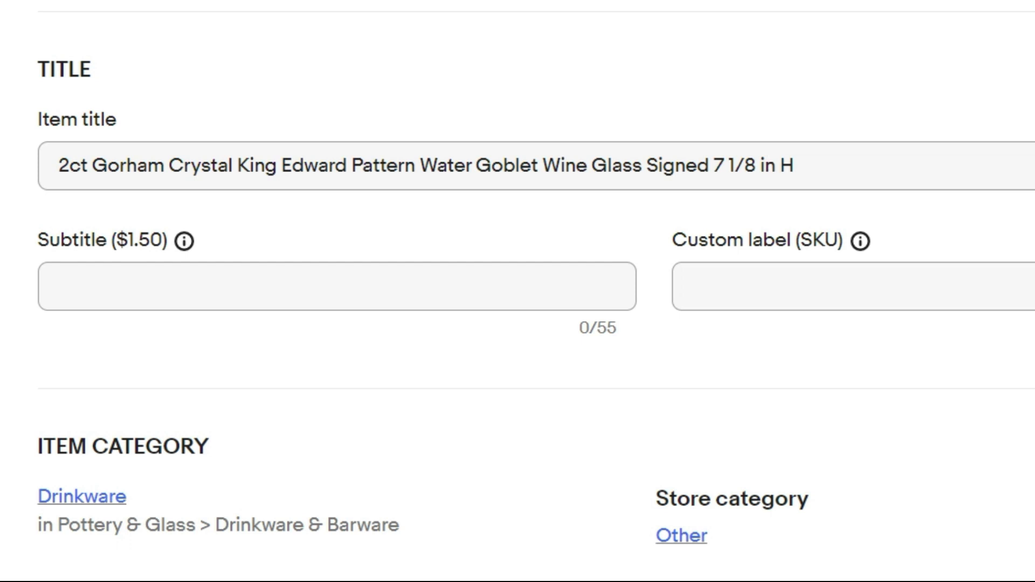
drag(106, 204, 671, 199)
right_click(629, 219)
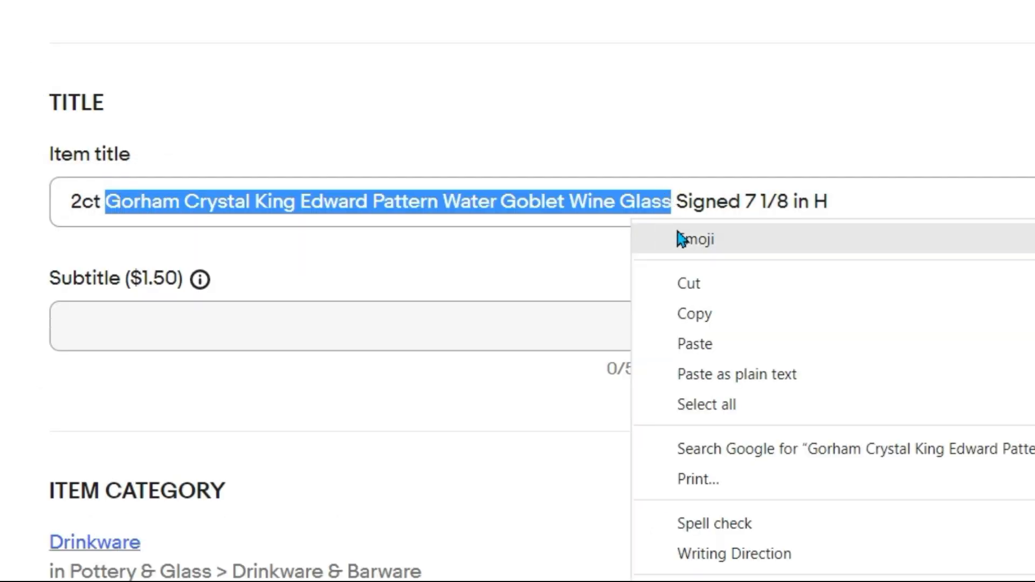
click(700, 316)
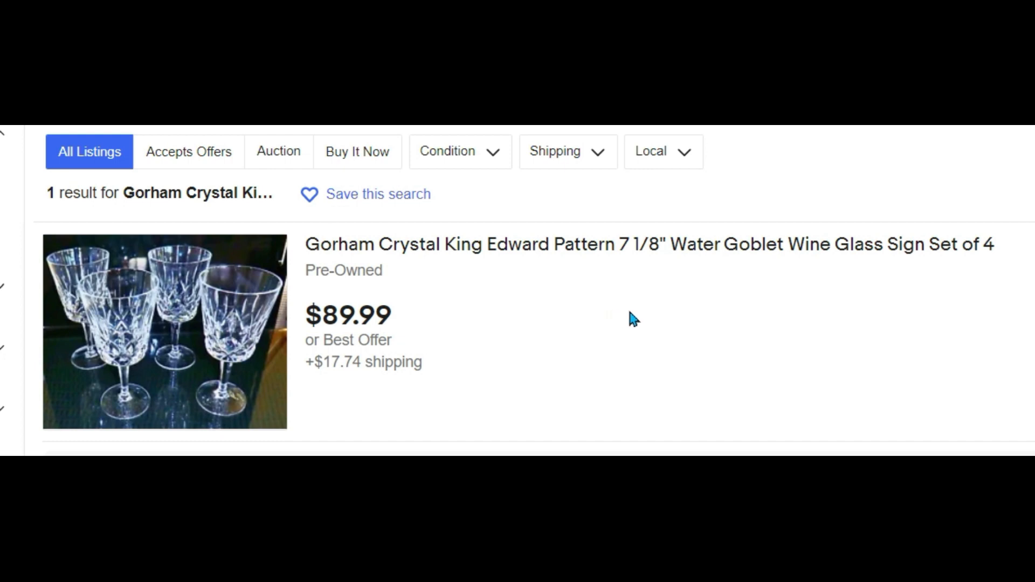
Step: Compare the prices and shipping costs of the active eBay listings for Gorham Crystal King Edward water goblets
scroll(659, 312, down, 6)
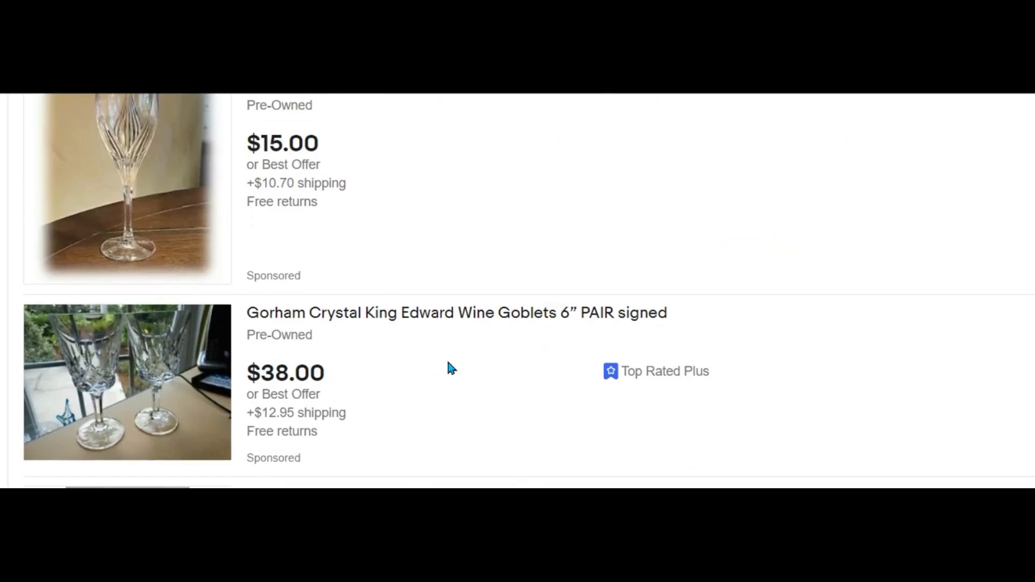
scroll(562, 327, up, 6)
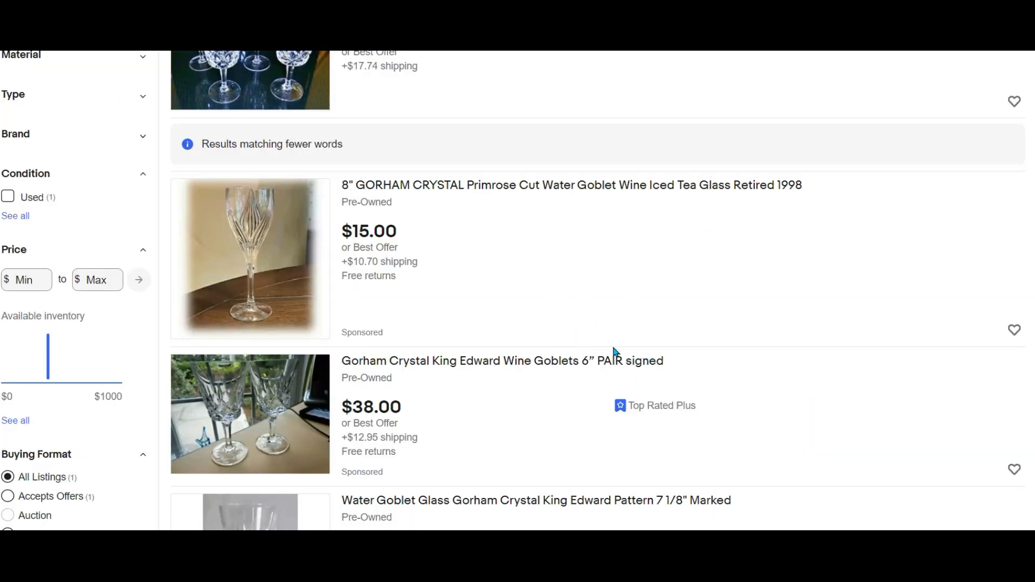
scroll(581, 357, down, 3)
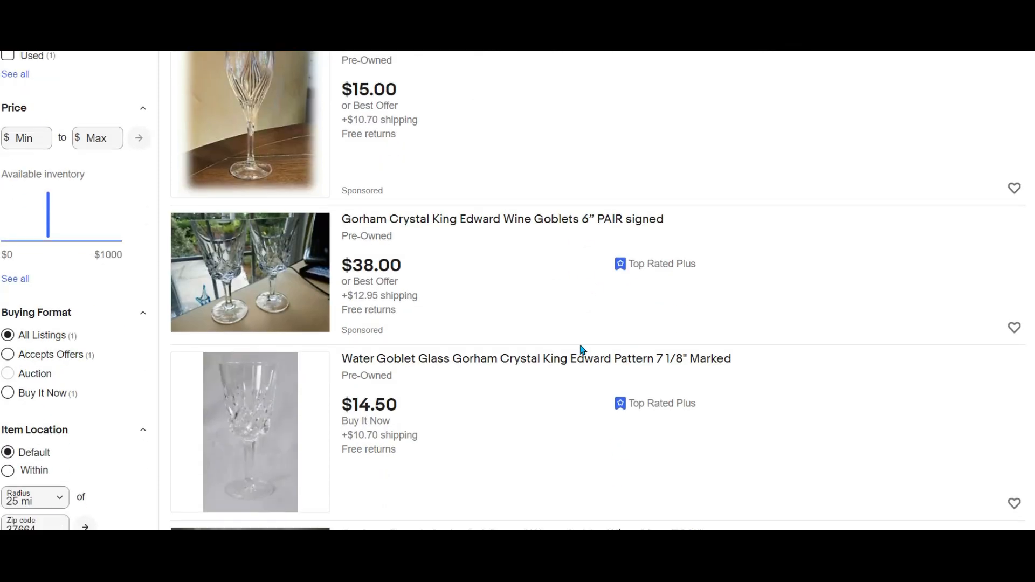
scroll(582, 350, down, 3)
scroll(515, 261, down, 7)
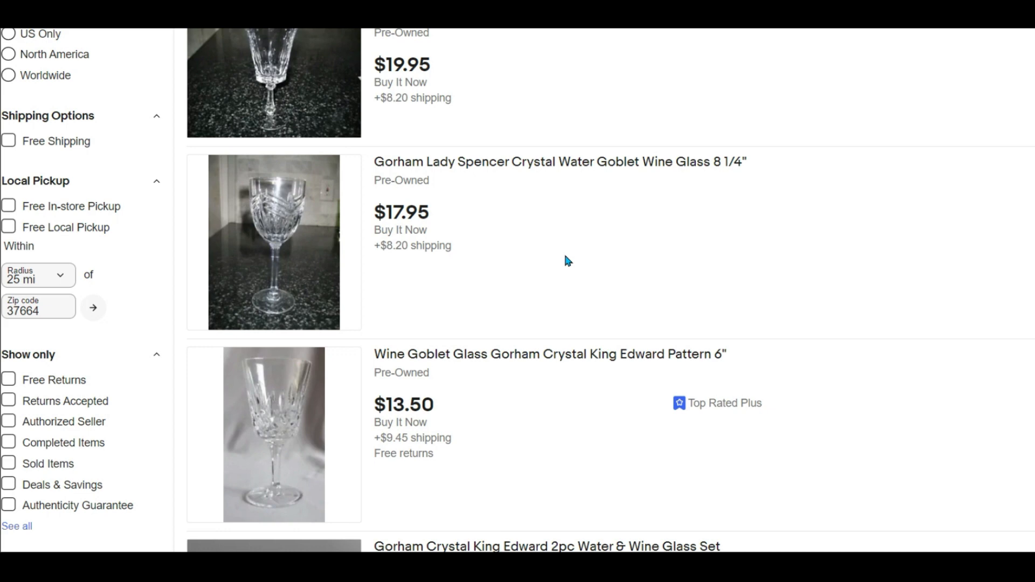
scroll(567, 261, down, 4)
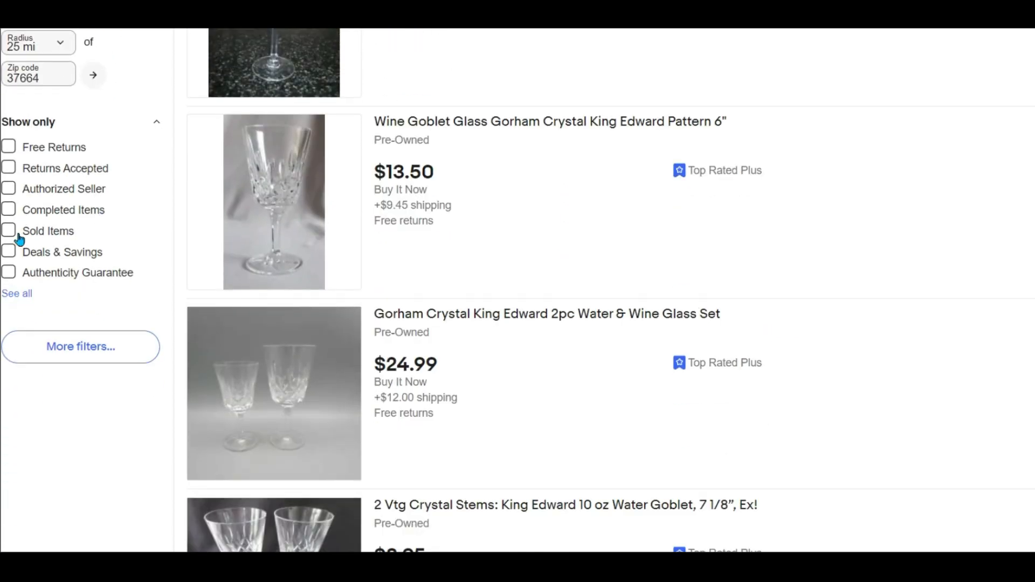
Step: Limit the eBay results to sold items and review the prices of the sold goblets
click(11, 231)
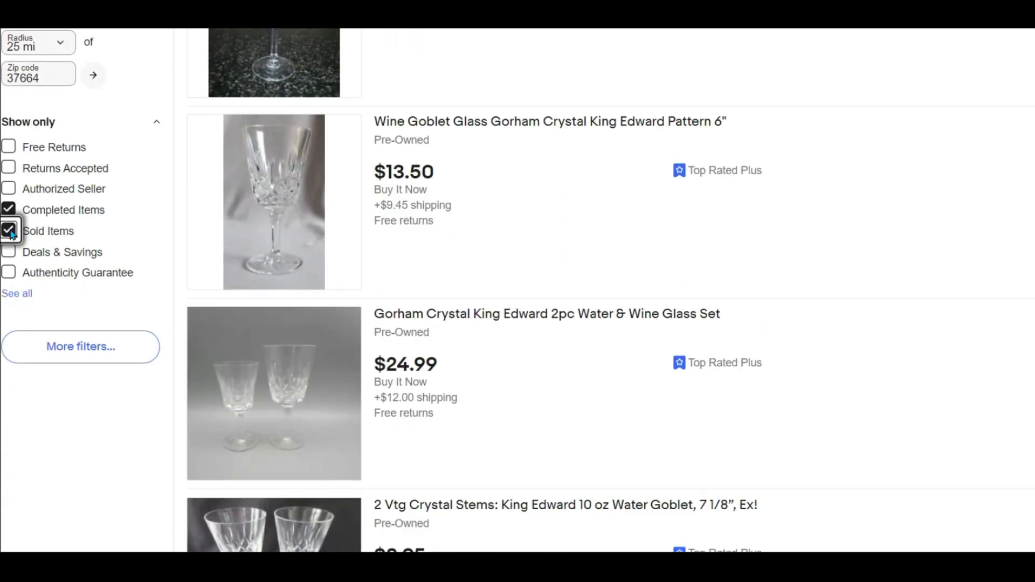
scroll(608, 261, down, 3)
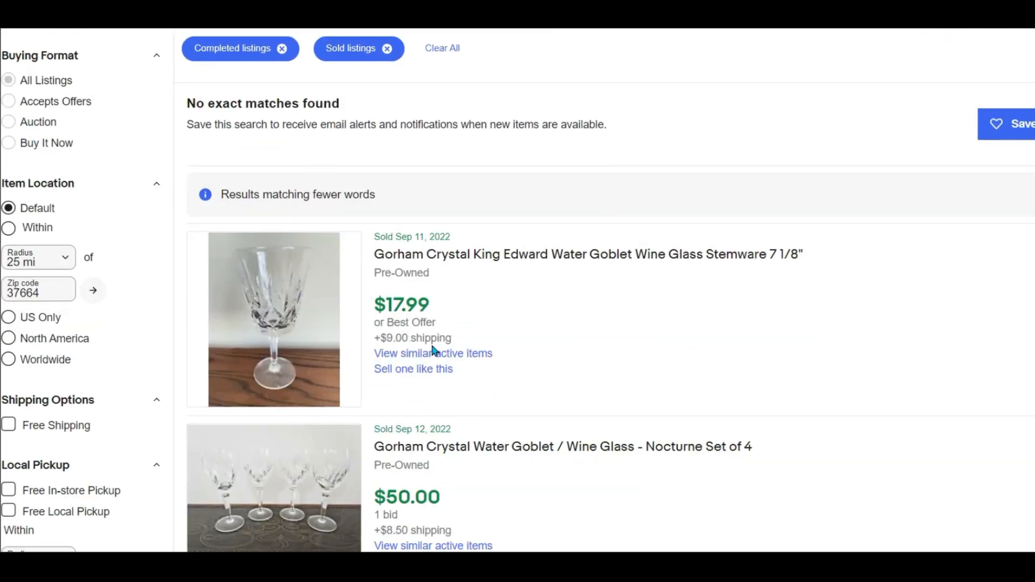
scroll(531, 300, down, 15)
scroll(534, 302, down, 3)
scroll(658, 286, up, 15)
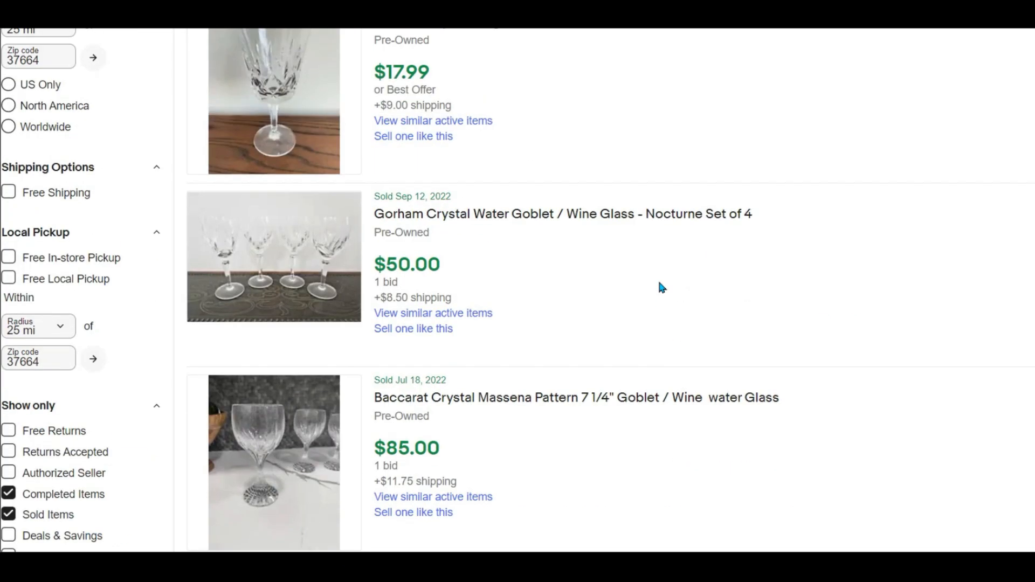
scroll(658, 282, up, 7)
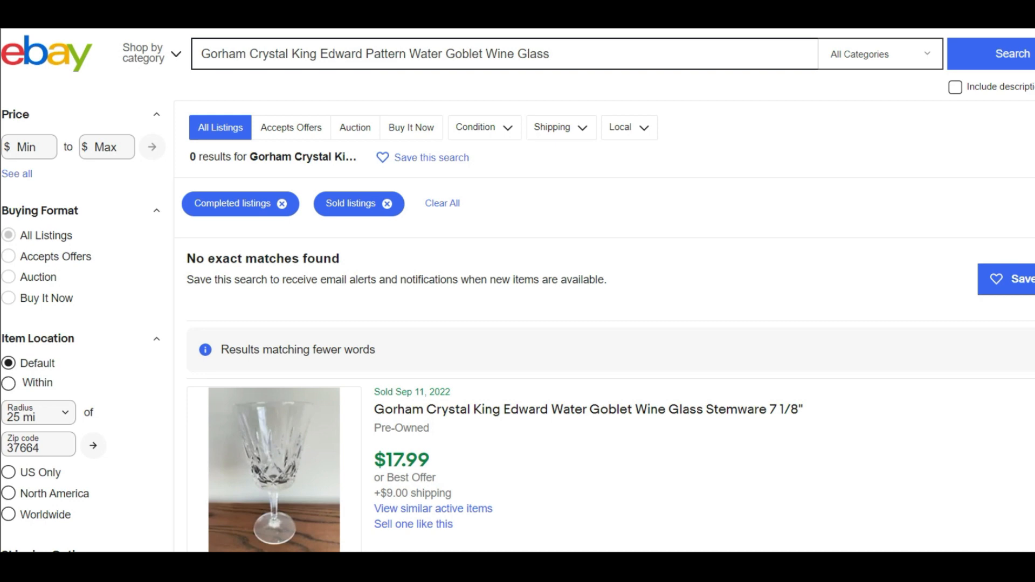
Step: Switch to the Google search for the same goblet title and show its Shopping results
click(711, 16)
click(292, 16)
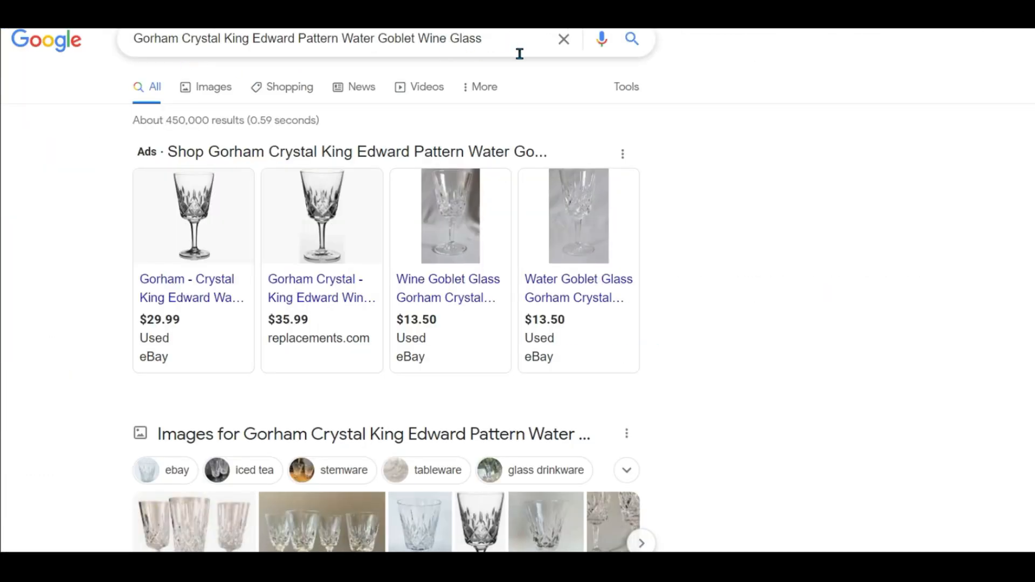
mouse_move(365, 215)
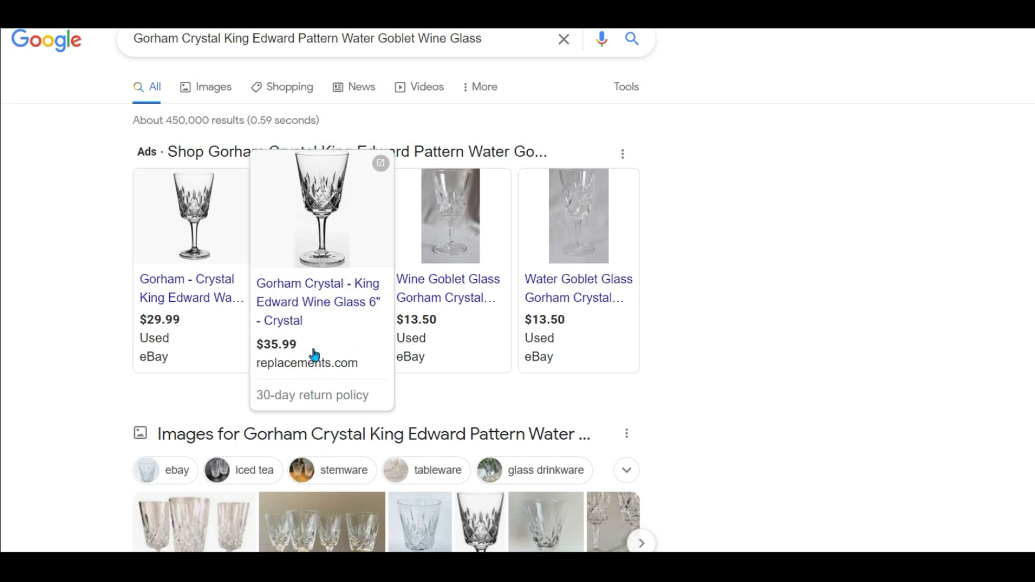
click(286, 88)
scroll(651, 301, down, 2)
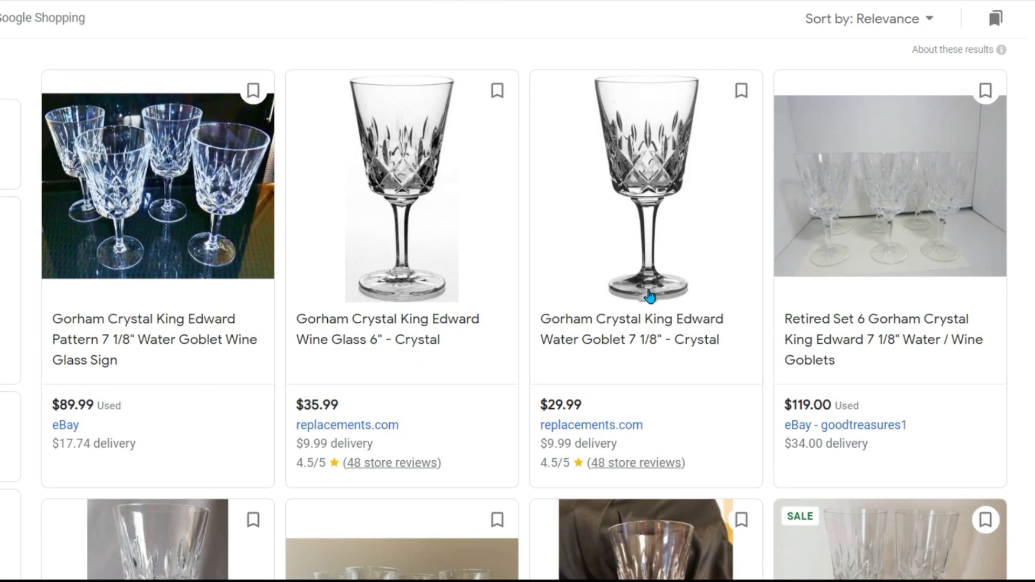
Step: Sort the shopping results by price from high to low, look through them, and return to sorting by relevance
click(929, 21)
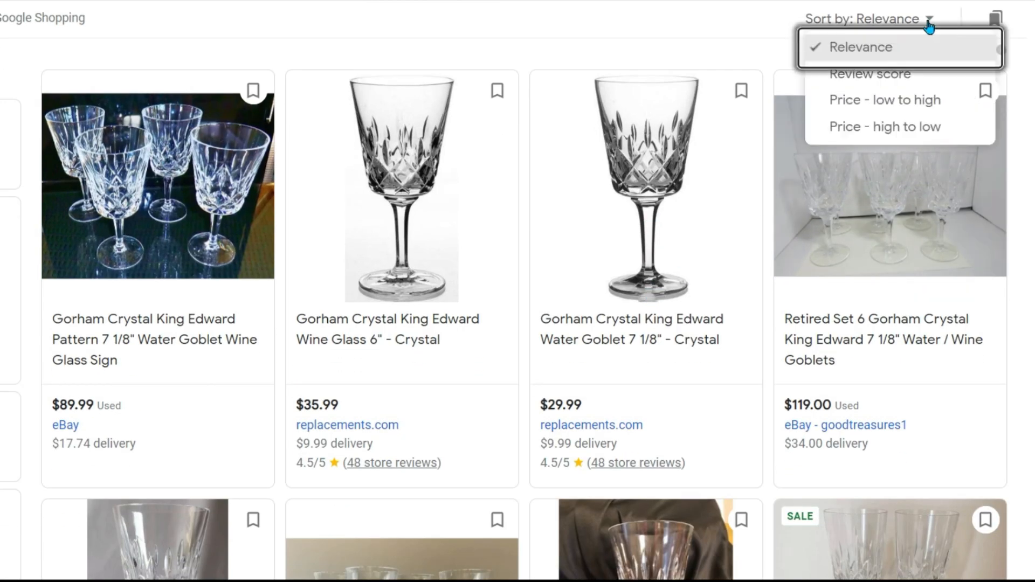
click(906, 128)
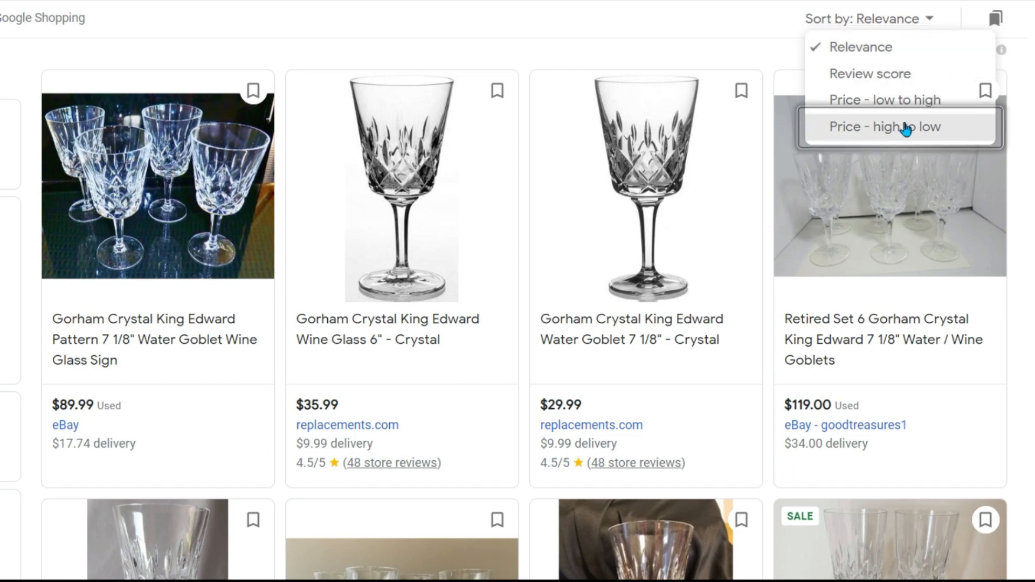
scroll(742, 235, down, 3)
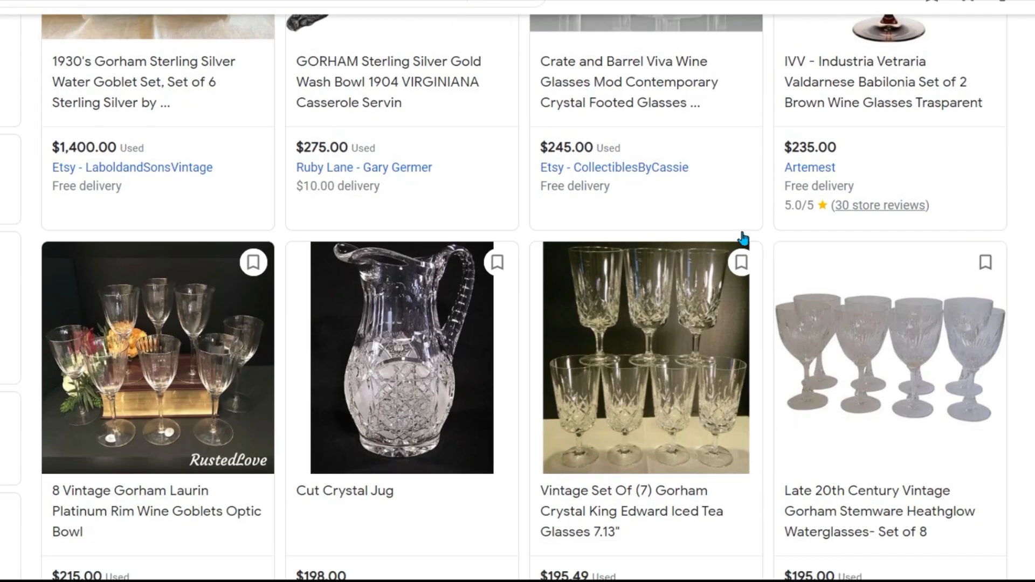
scroll(743, 238, down, 3)
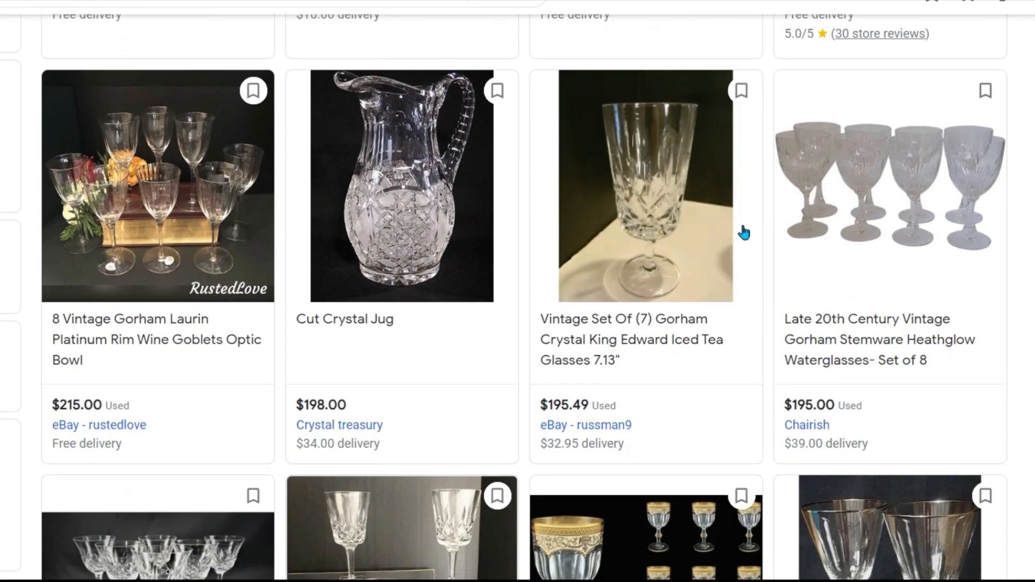
scroll(827, 351, down, 2)
scroll(836, 342, up, 10)
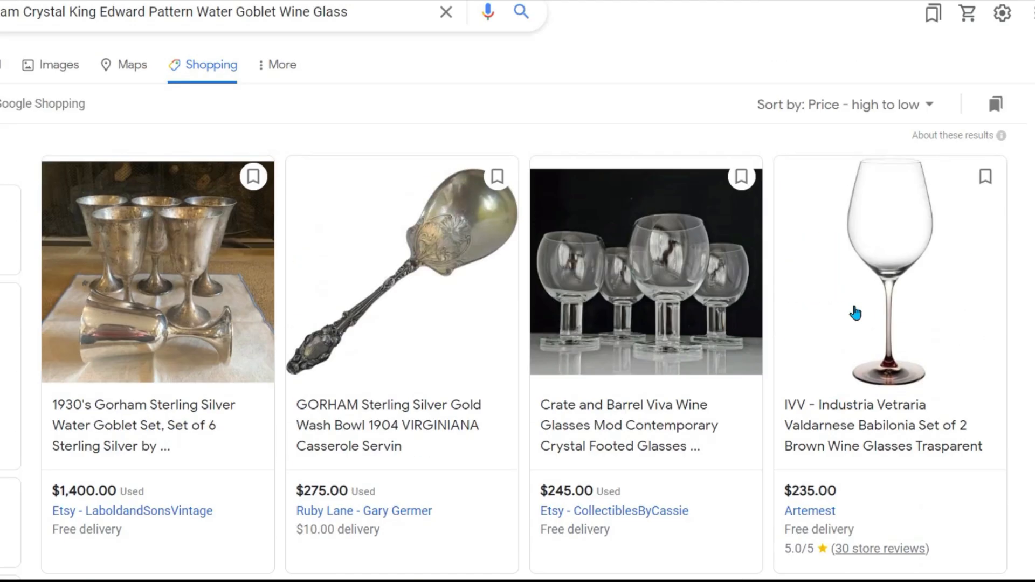
click(930, 104)
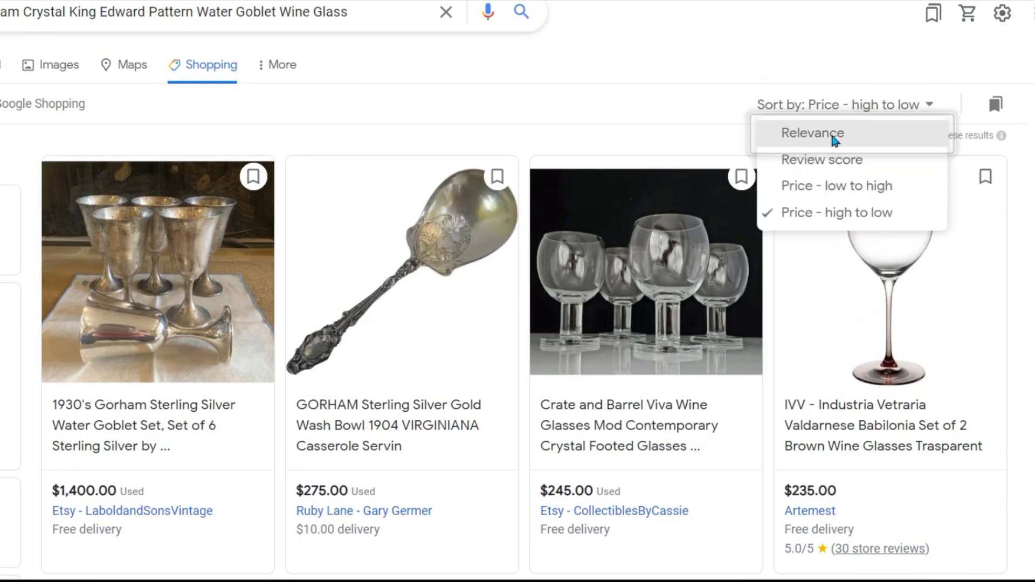
click(835, 135)
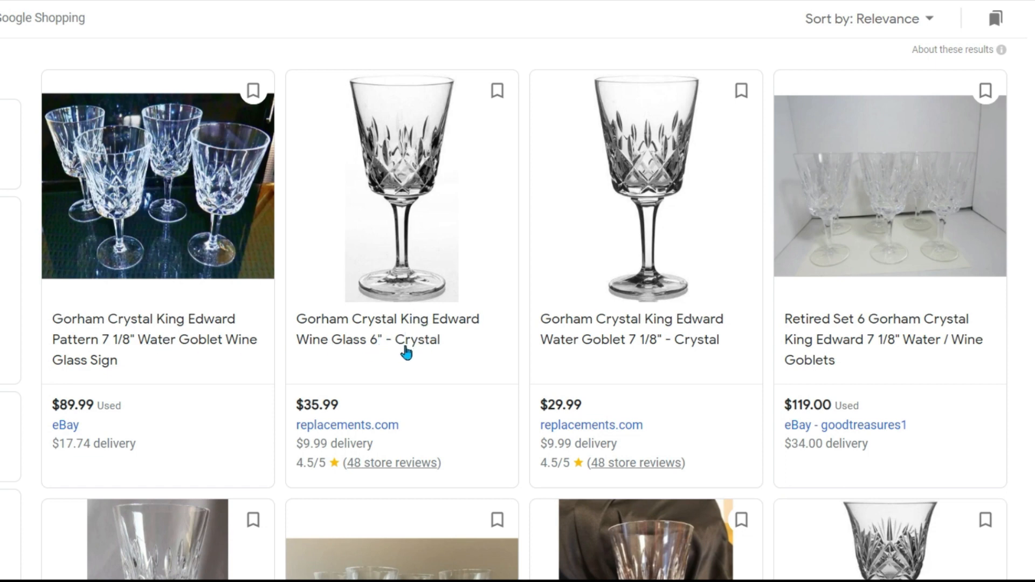
Step: Open the replacements.com listing for the Gorham Crystal King Edward Water Goblet 7 1/8" in a new tab
right_click(590, 336)
click(624, 345)
click(701, 1)
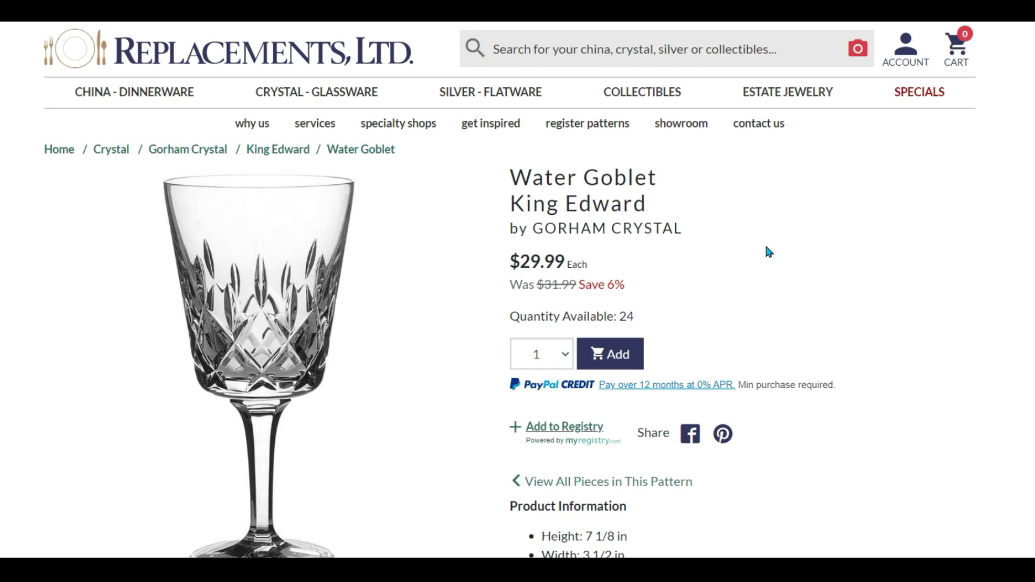
Step: Examine the water goblet's price, available quantity and product information, plus the related King Edward pieces offered on the page
scroll(765, 250, down, 3)
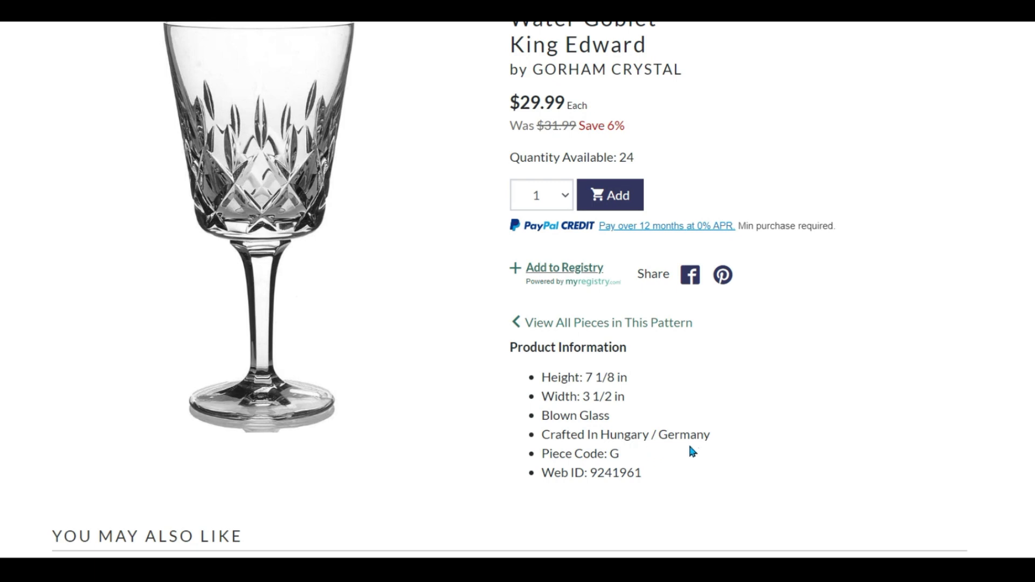
scroll(747, 361, down, 6)
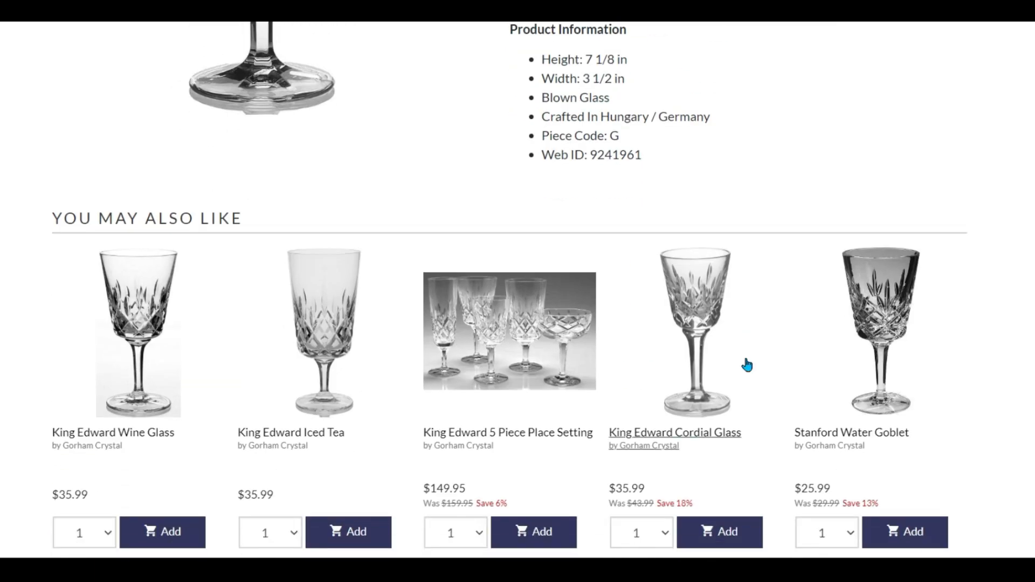
scroll(747, 354, down, 3)
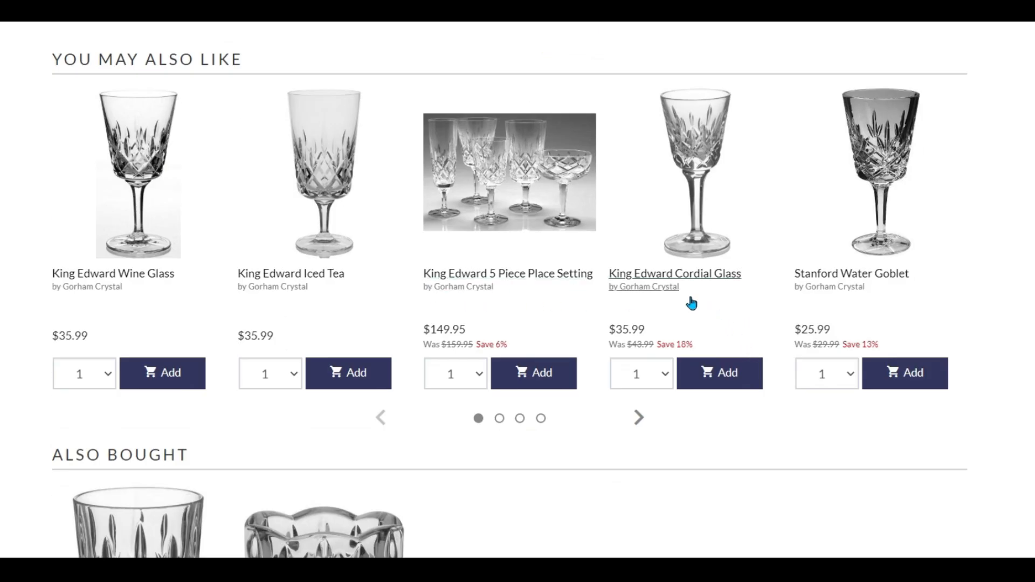
scroll(690, 296, down, 7)
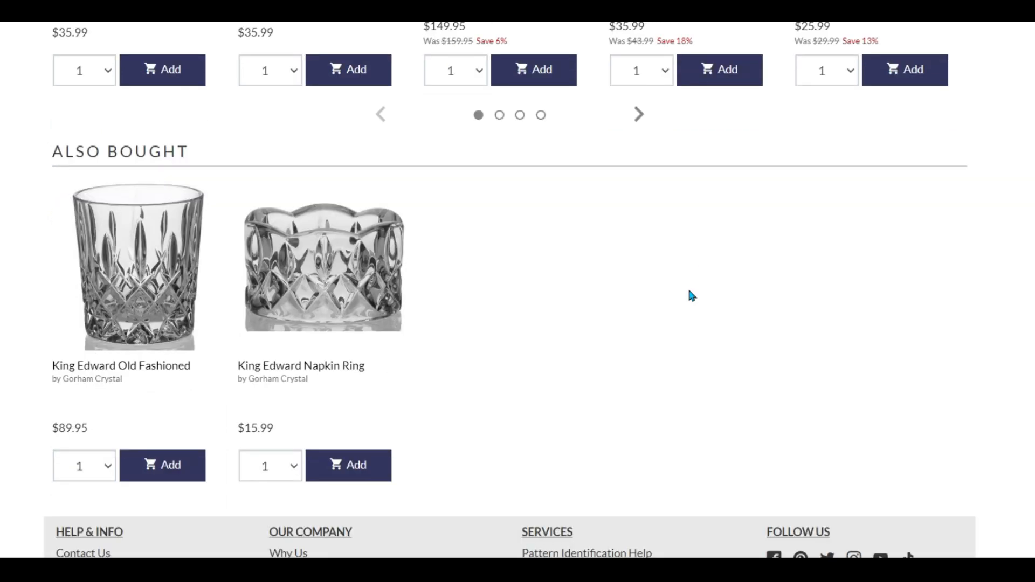
scroll(690, 291, up, 4)
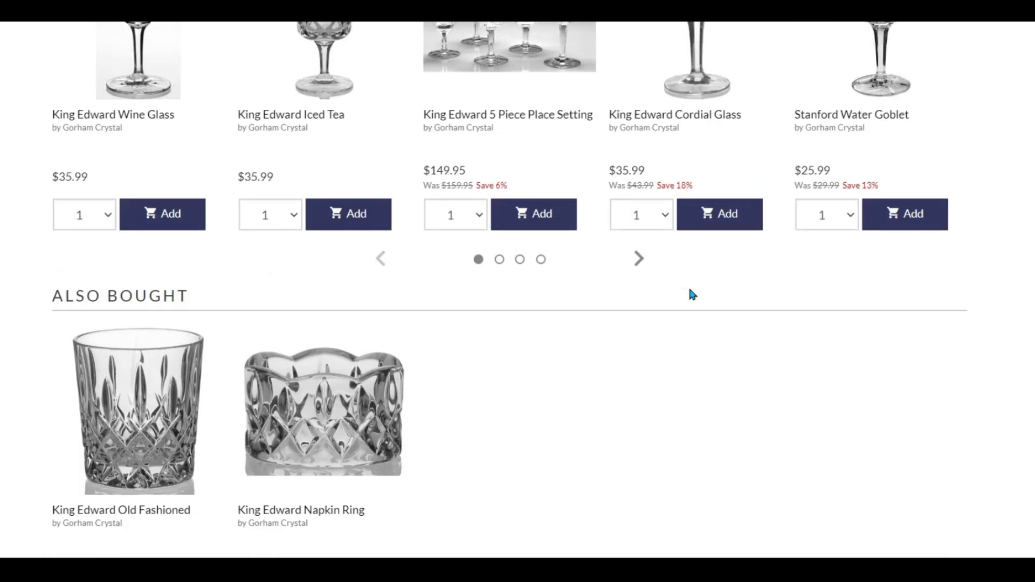
scroll(690, 291, up, 4)
scroll(691, 293, up, 7)
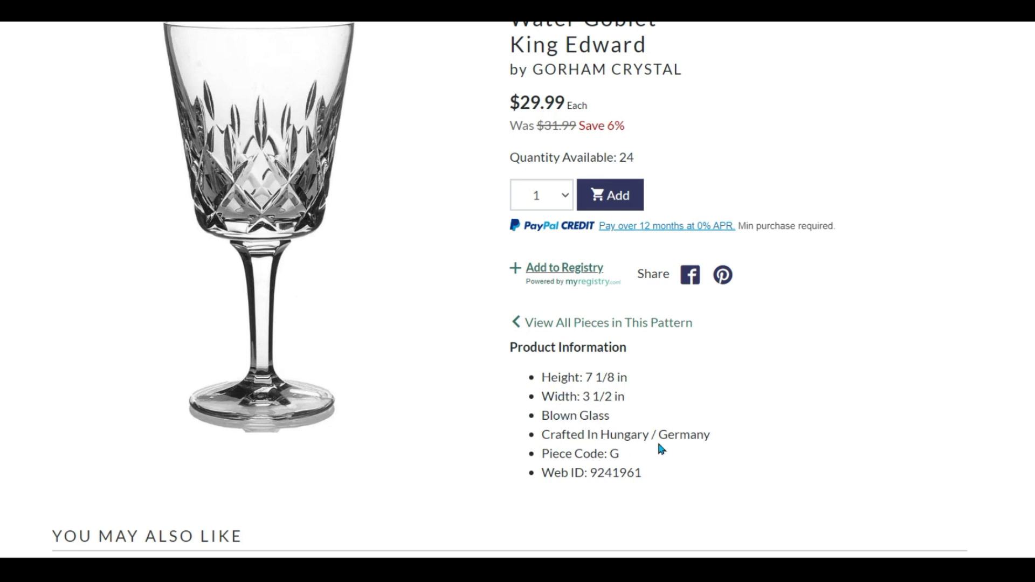
scroll(650, 415, up, 2)
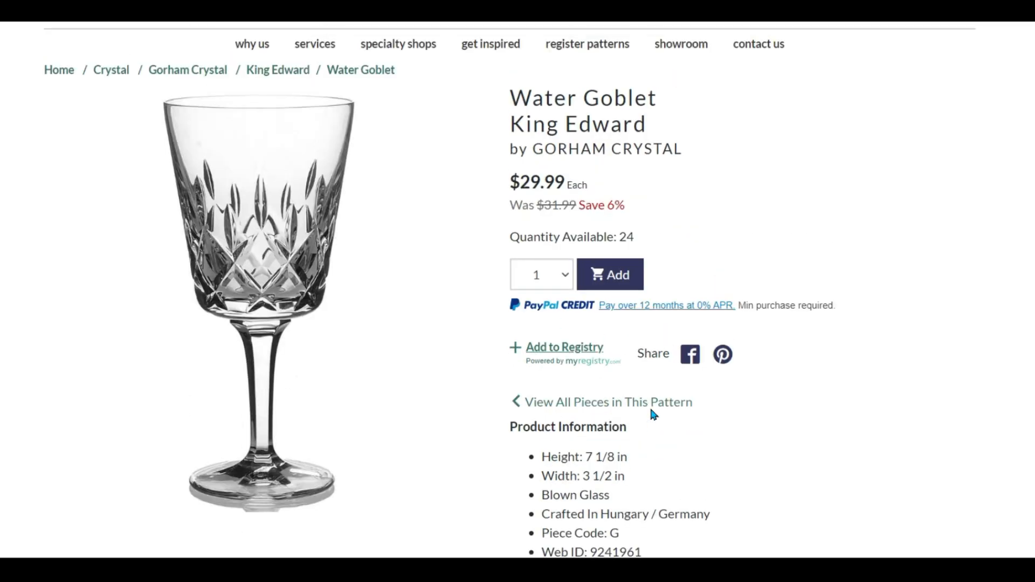
scroll(652, 415, up, 1)
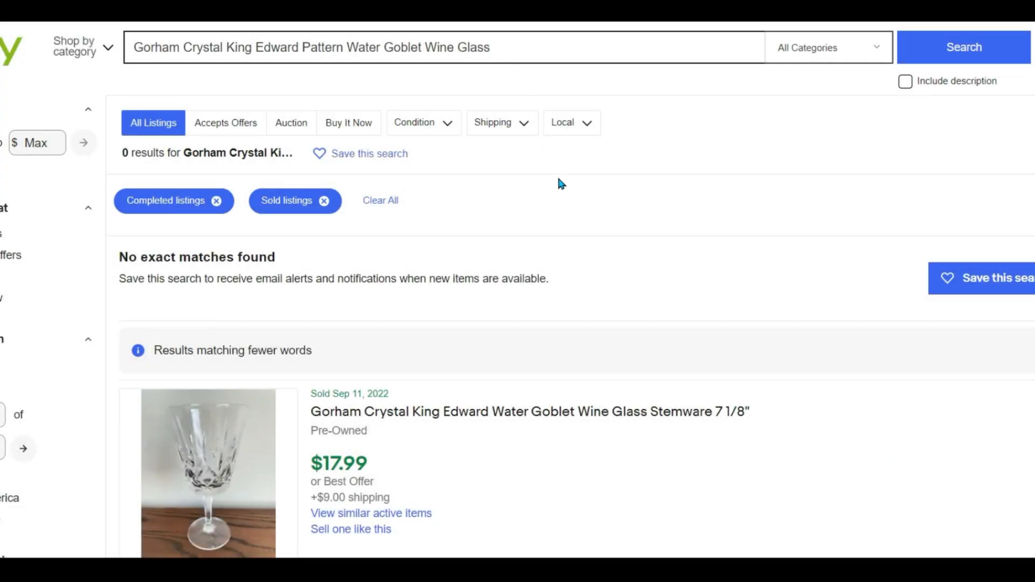
Step: Return to the eBay results, remove the sold listings filter, and review the active King Edward goblet listings
click(325, 201)
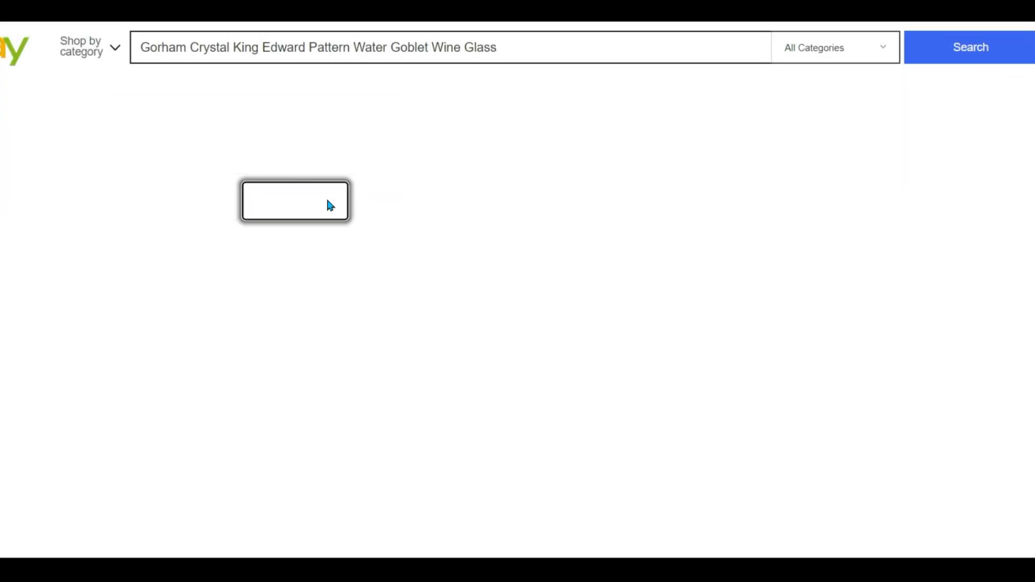
scroll(472, 208, down, 7)
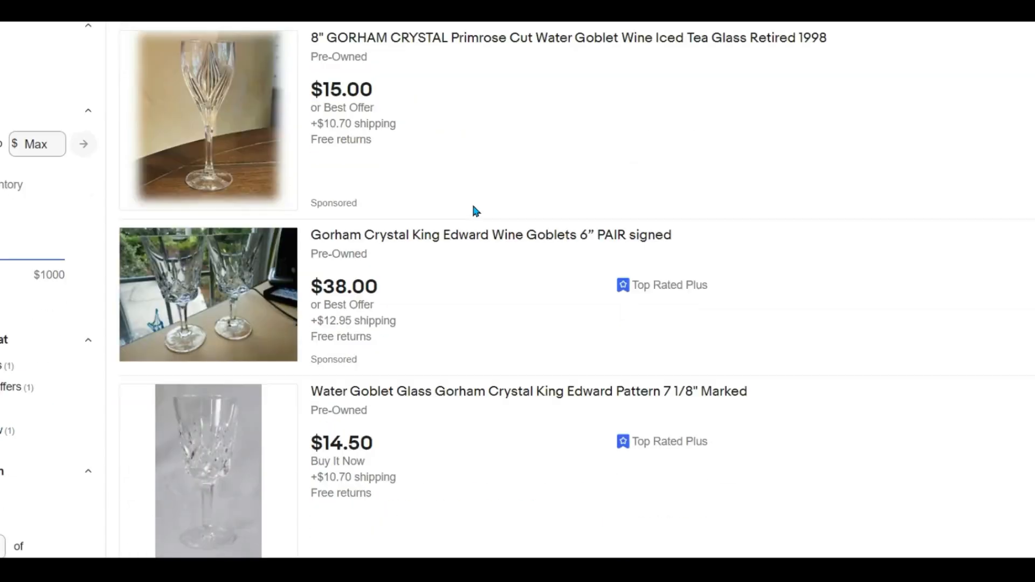
scroll(474, 208, down, 7)
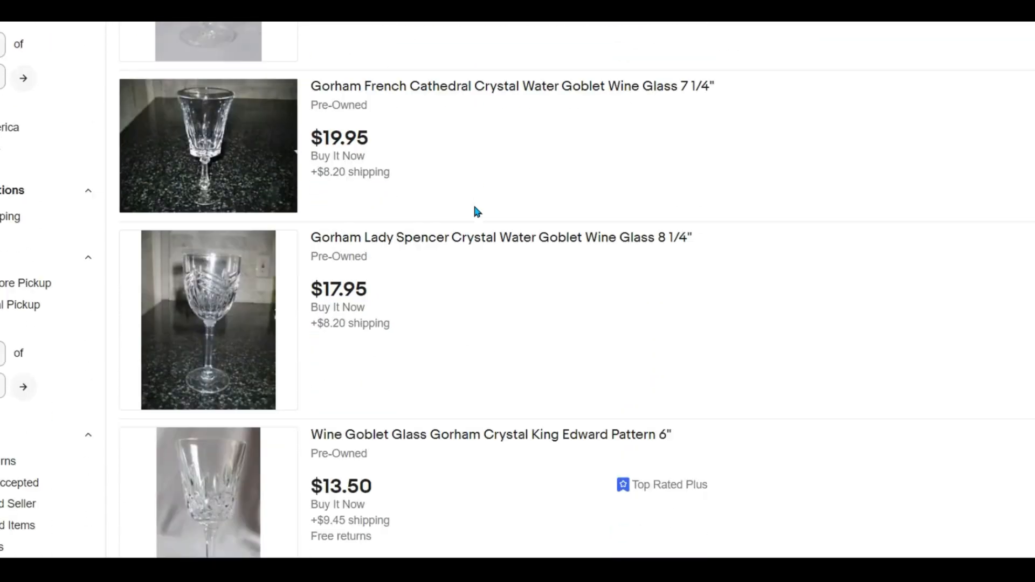
scroll(474, 210, down, 5)
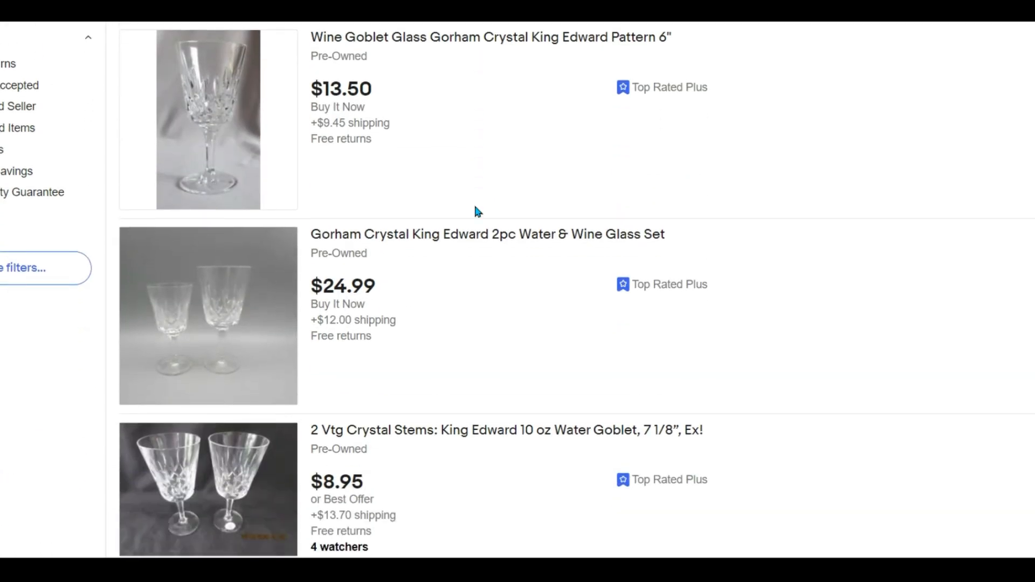
Step: Look through the active eBay listings for Gorham King Edward goblets, including the results matching fewer words
scroll(475, 207, up, 3)
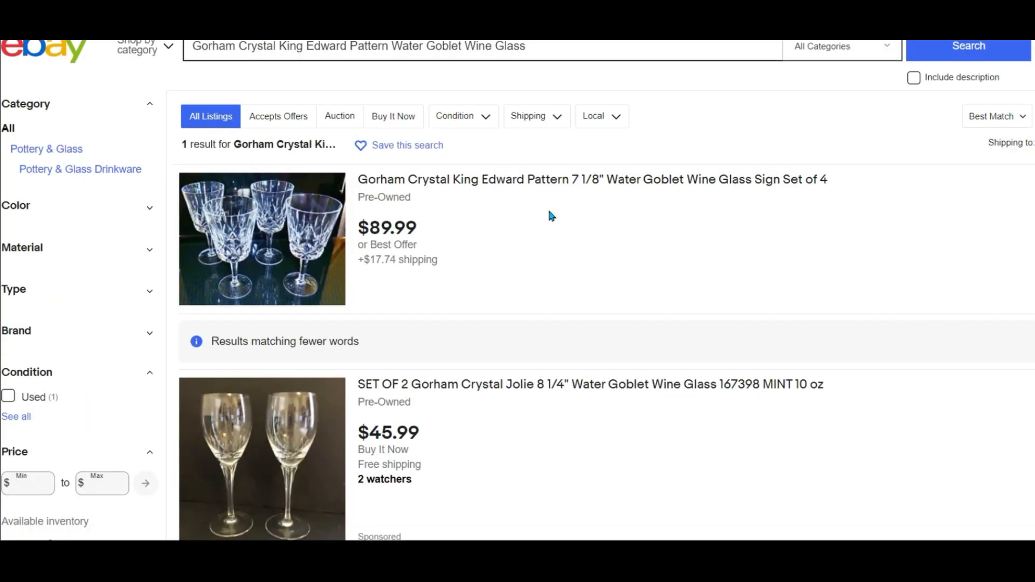
scroll(551, 216, down, 5)
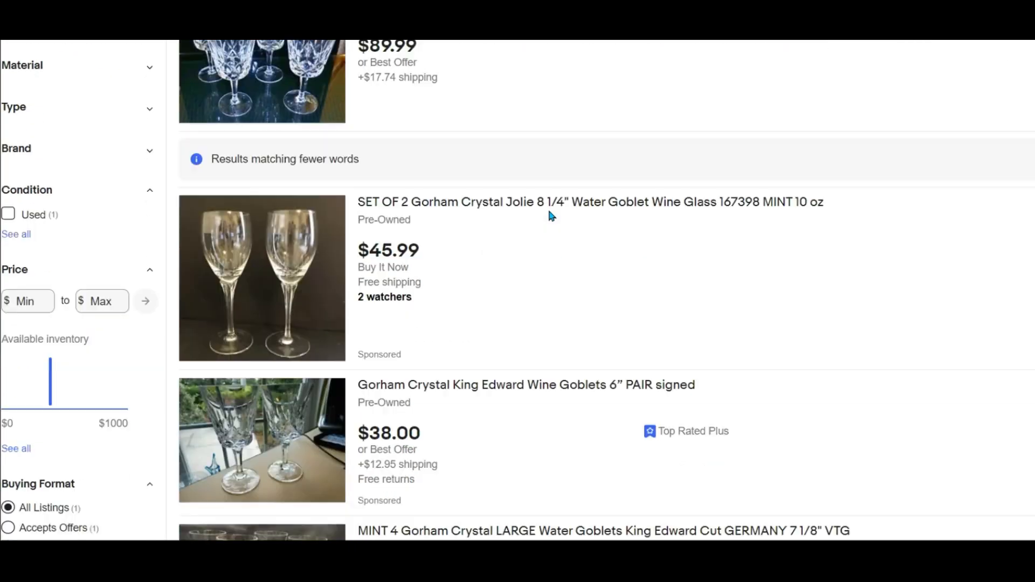
scroll(550, 213, down, 3)
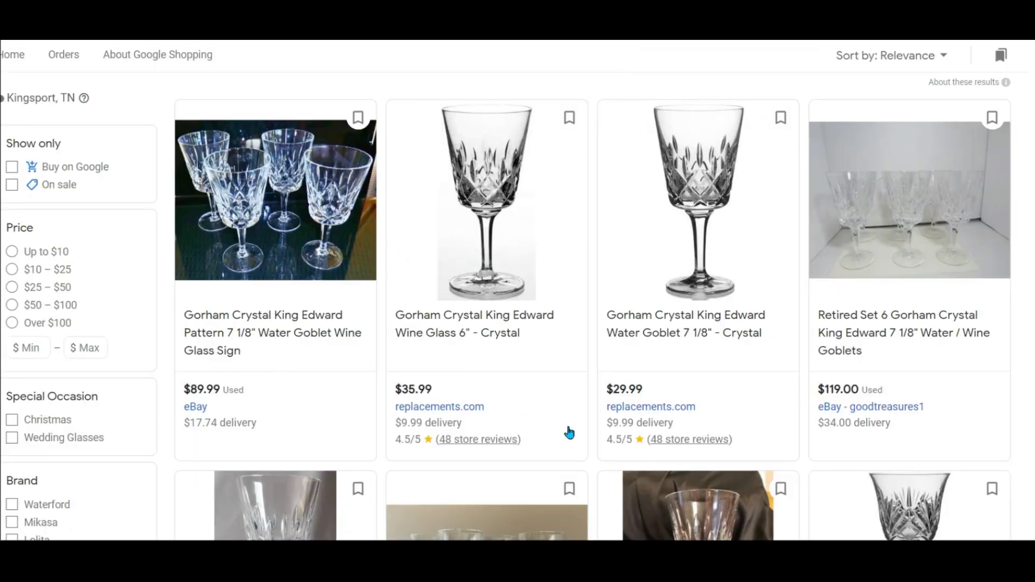
Step: Switch to Google Shopping, compare the King Edward goblet offers, and open the eBay replacementsltd listing for Water Goblet 924196
scroll(707, 354, down, 4)
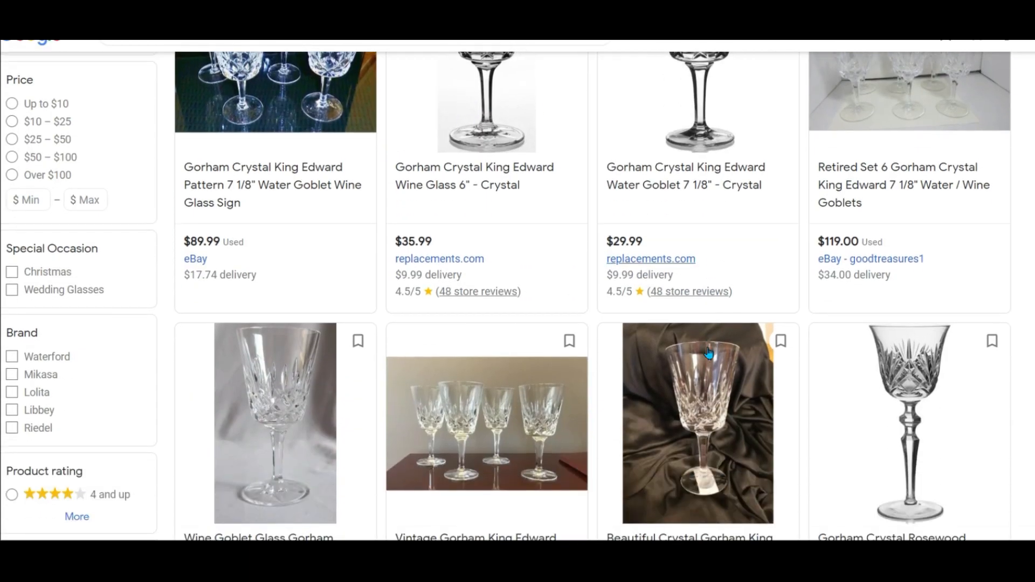
scroll(708, 353, down, 4)
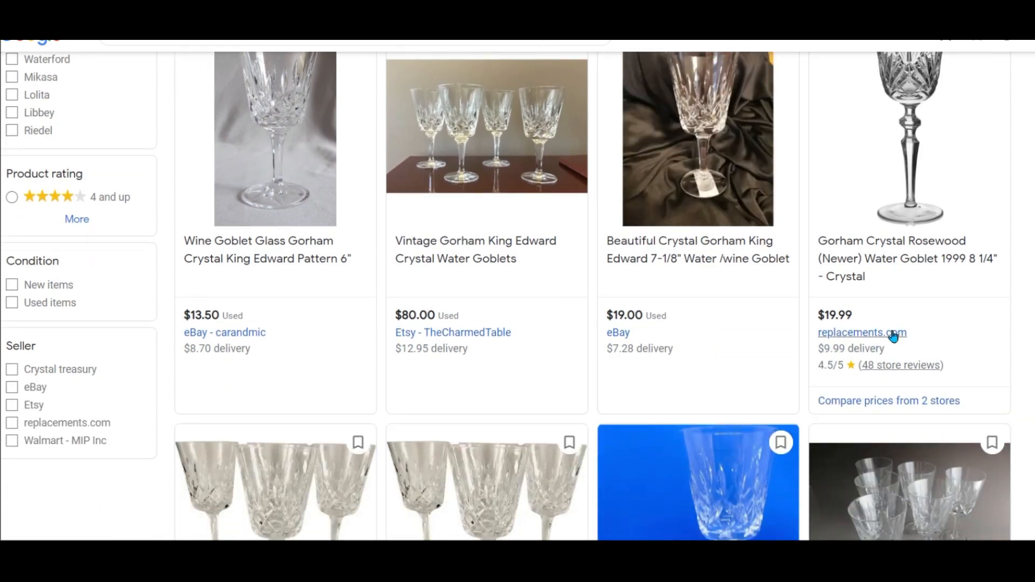
scroll(719, 326, down, 7)
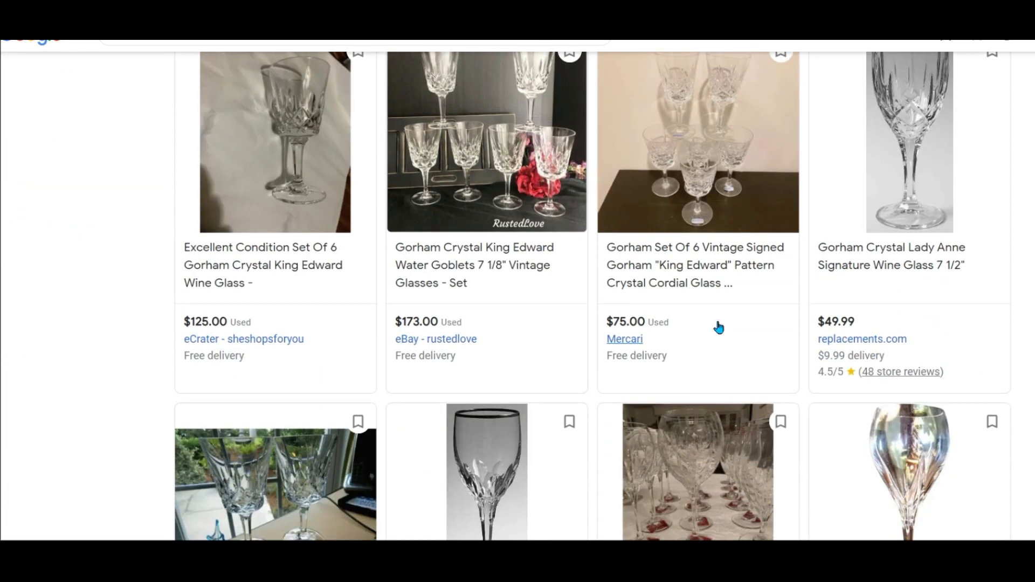
scroll(825, 332, down, 4)
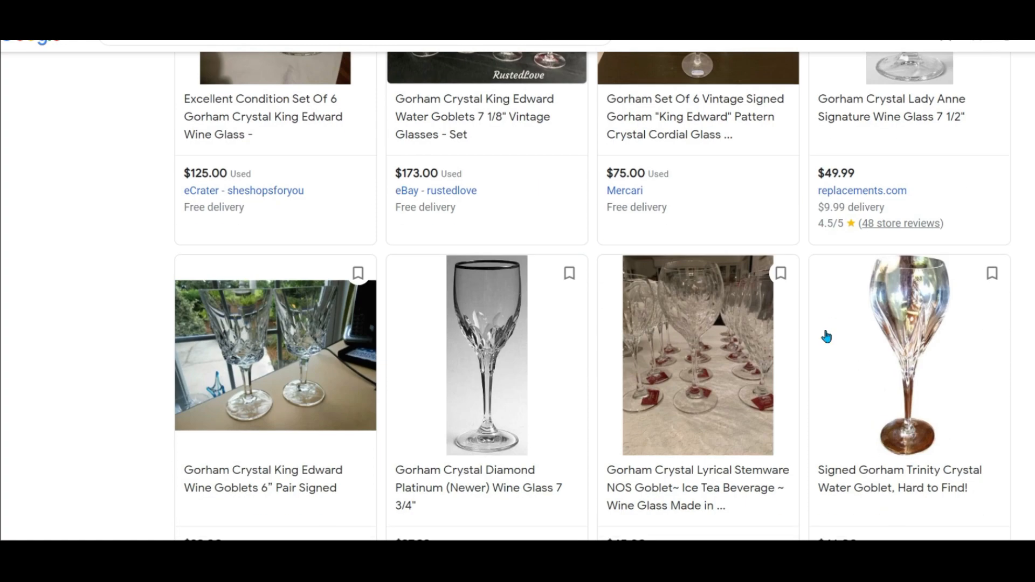
scroll(826, 337, down, 1)
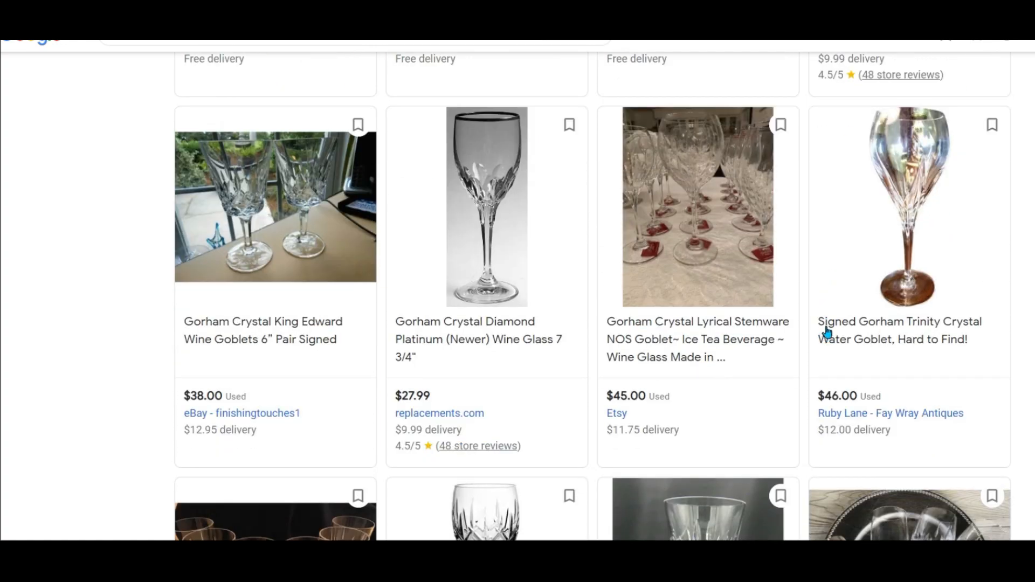
scroll(826, 331, down, 5)
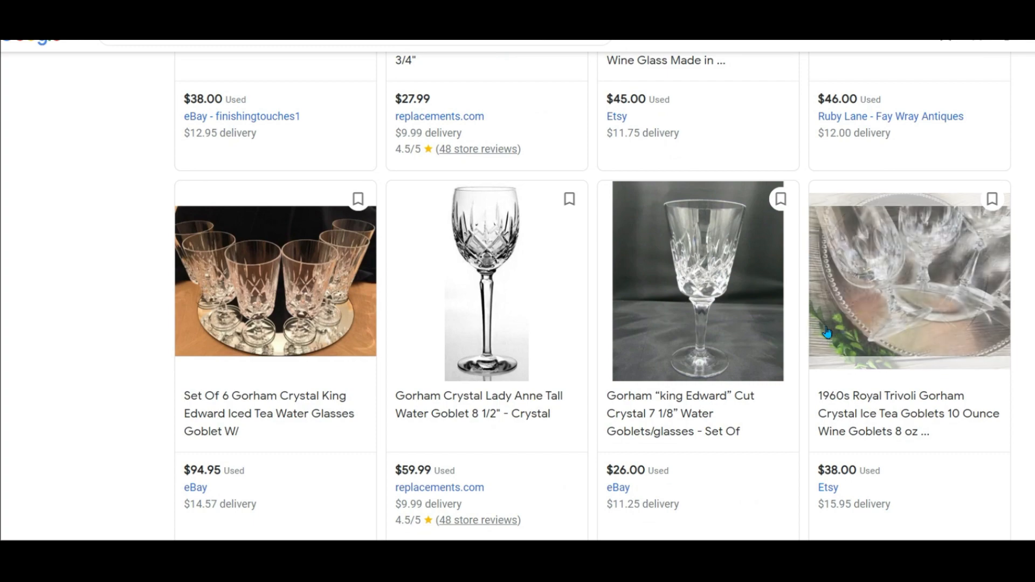
scroll(827, 332, down, 8)
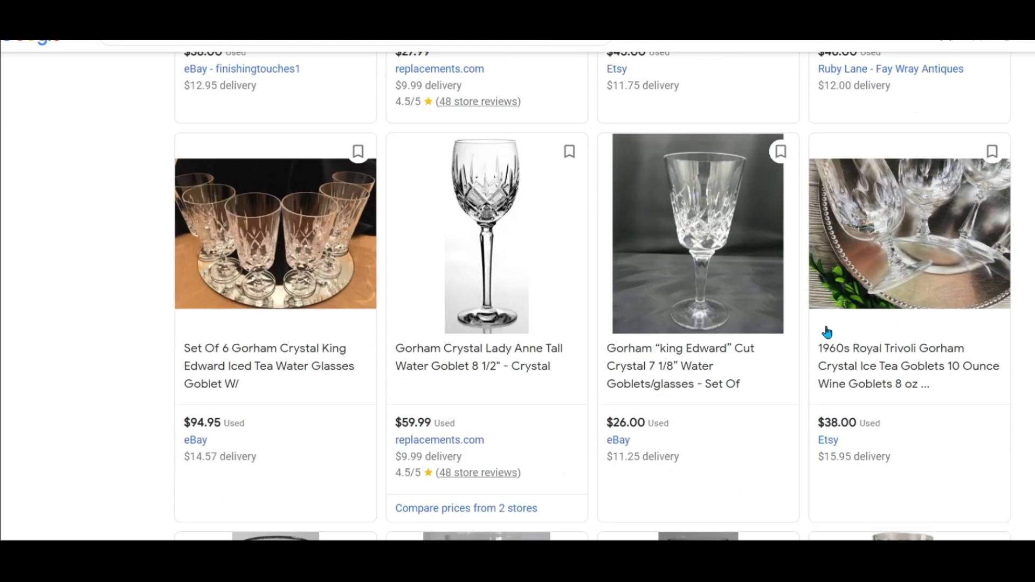
scroll(830, 331, down, 6)
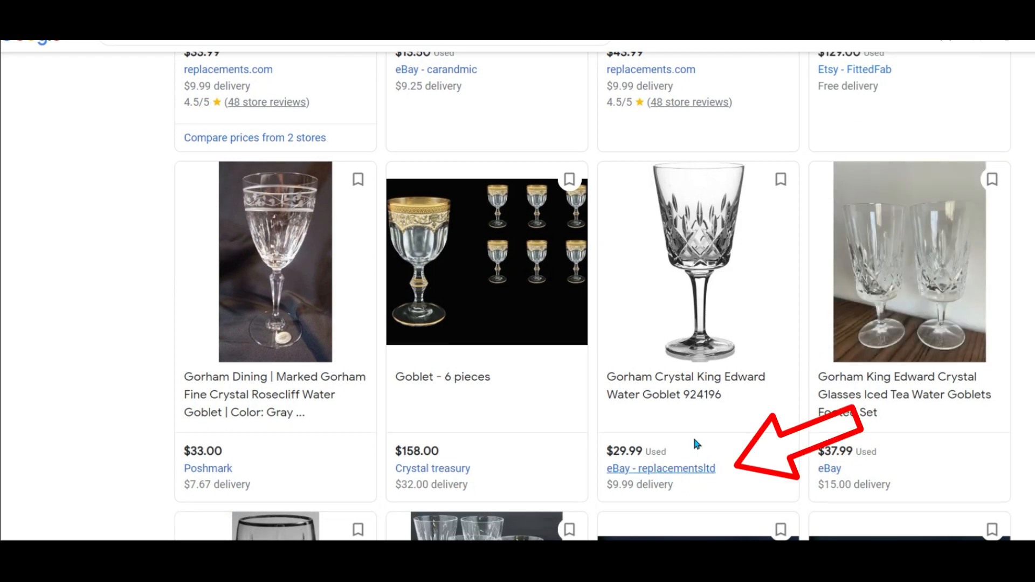
click(658, 470)
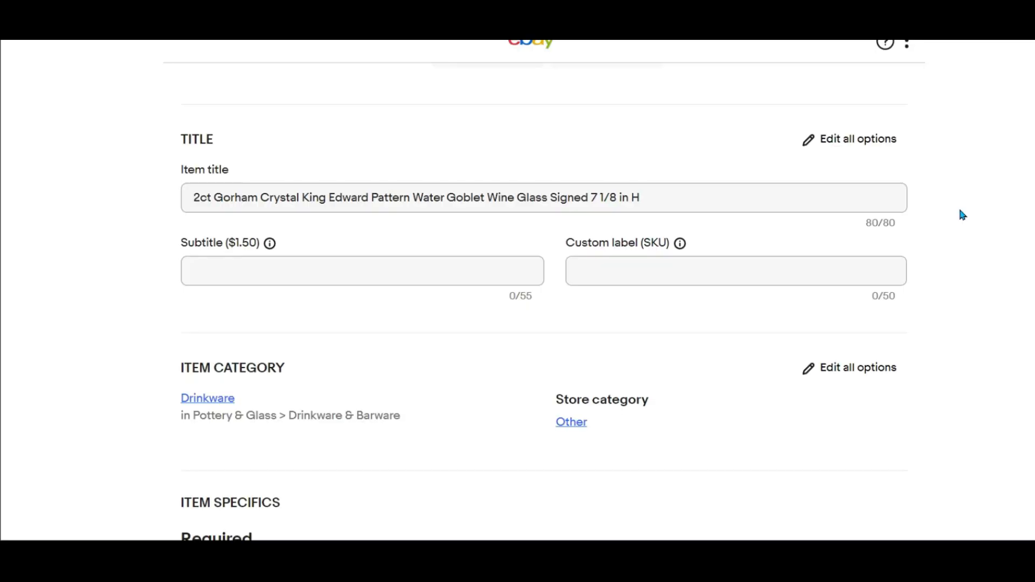
Step: In the eBay listing form, set the store category to Avante Home Accents & Holiday > Home
scroll(963, 215, down, 3)
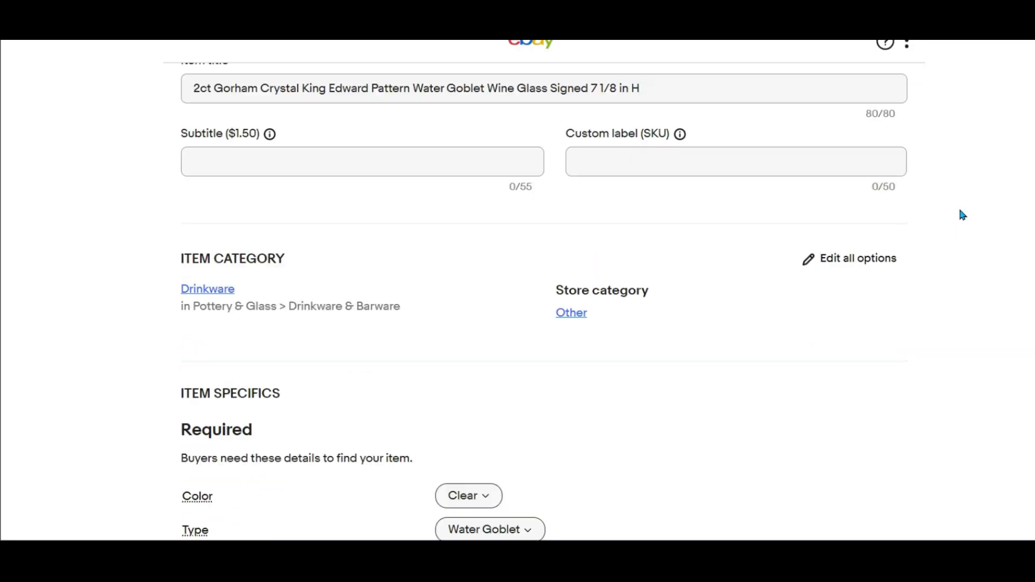
scroll(963, 215, down, 2)
click(570, 199)
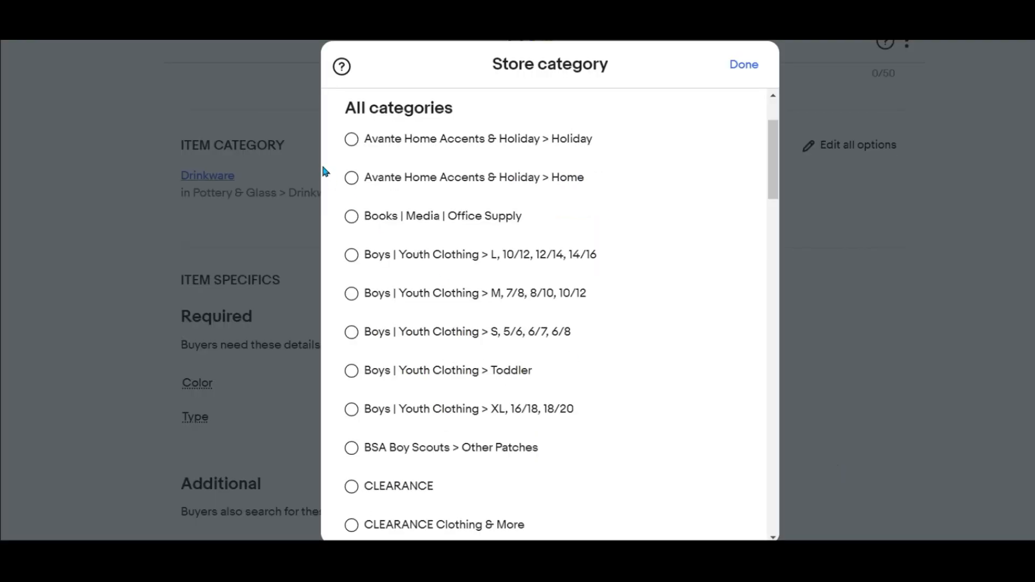
click(351, 178)
click(745, 65)
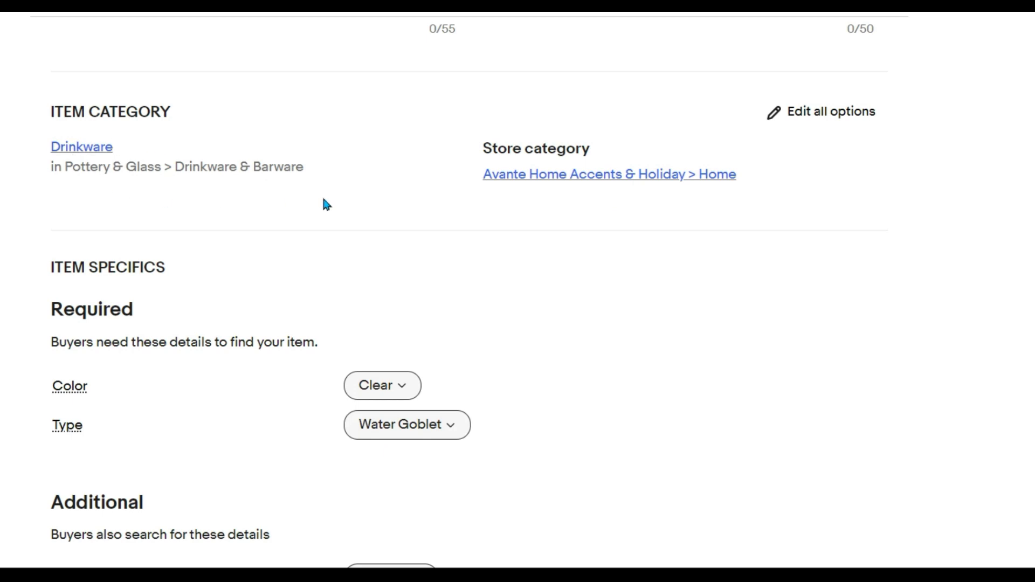
Step: Review the prefilled item specifics and replace the Number of Items in Set value with Two-Piece
scroll(370, 220, down, 3)
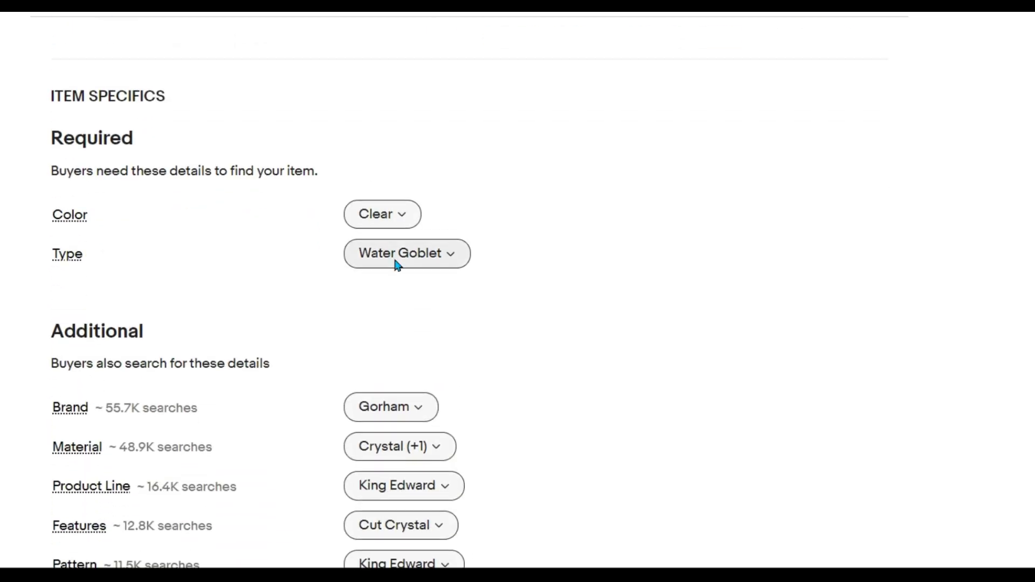
scroll(431, 271, down, 1)
scroll(432, 271, down, 1)
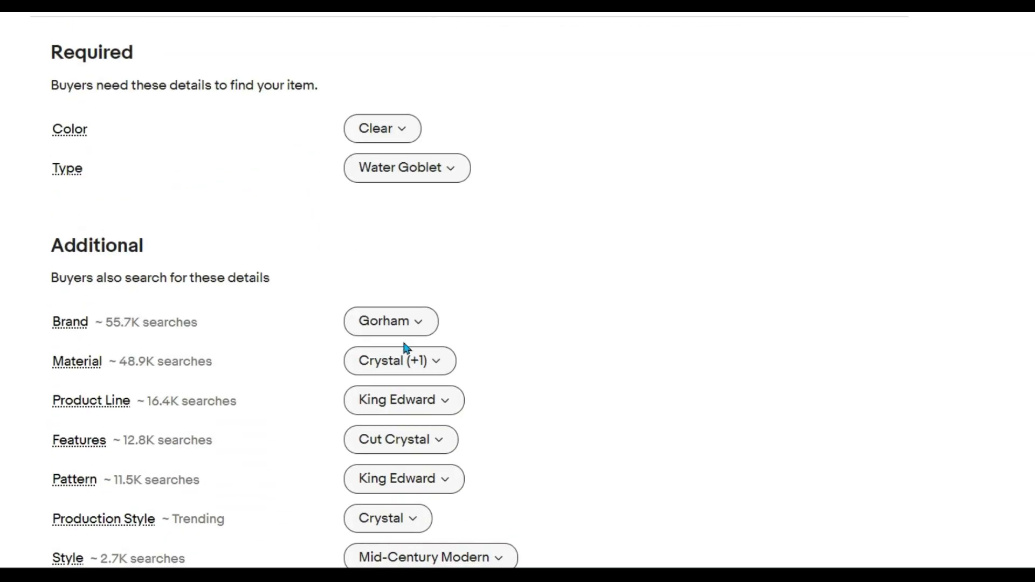
scroll(404, 346, down, 3)
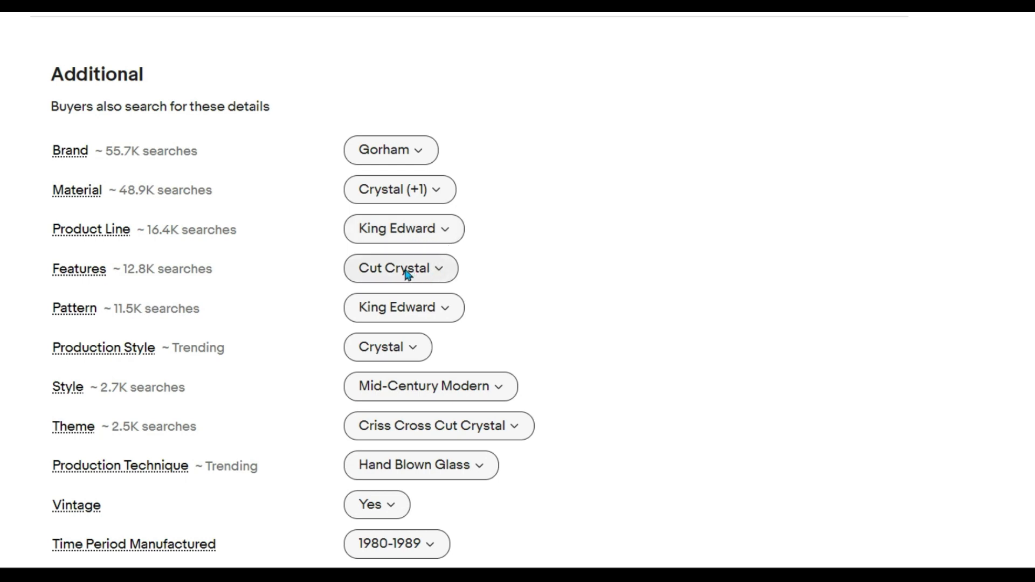
scroll(481, 270, down, 3)
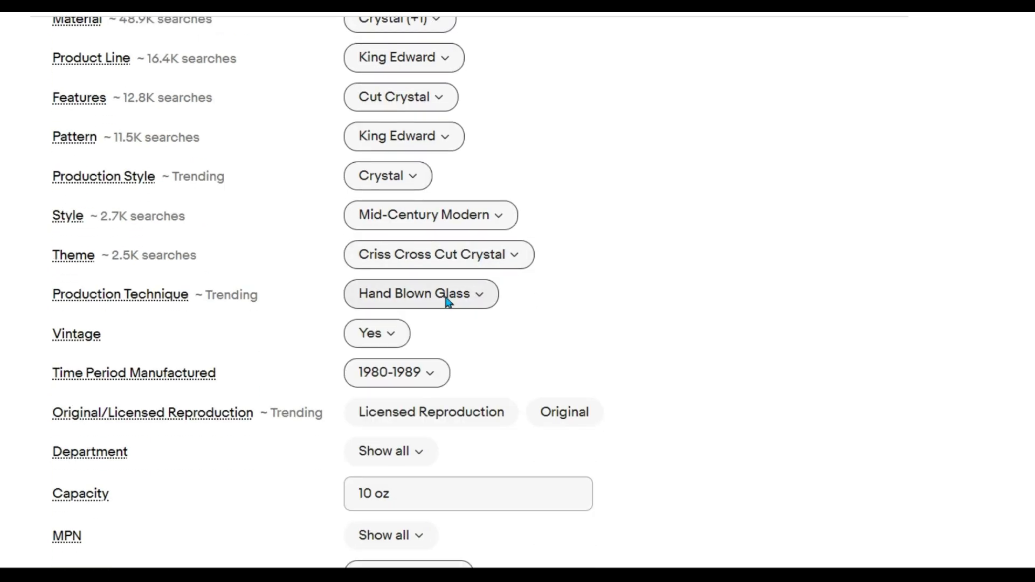
scroll(500, 300, down, 2)
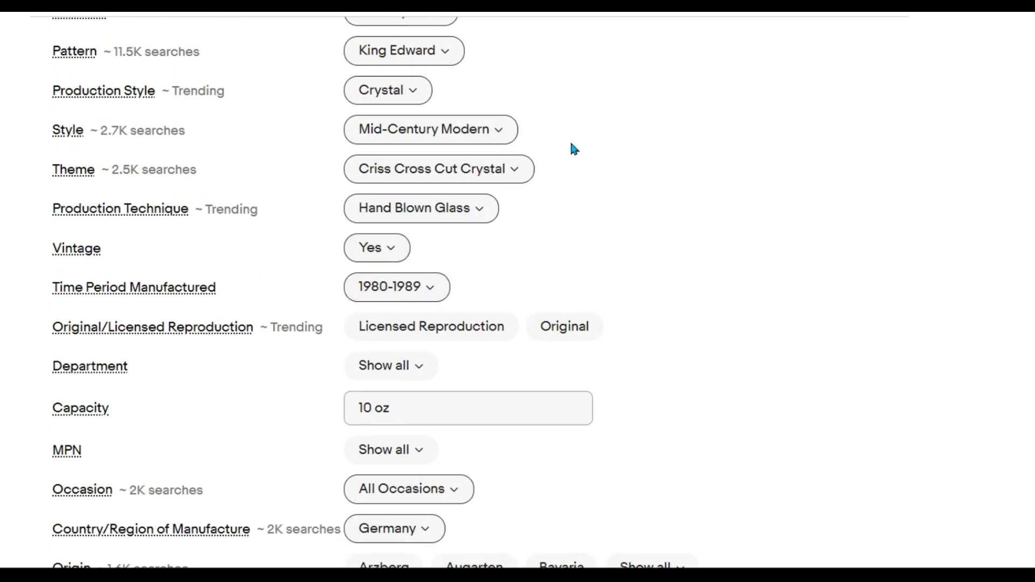
scroll(573, 148, down, 3)
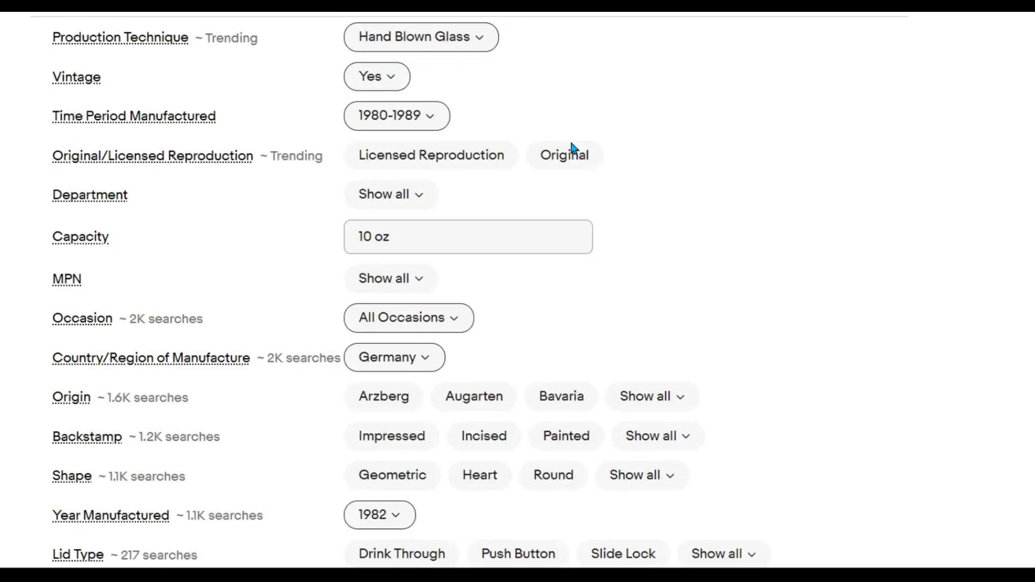
scroll(573, 148, down, 2)
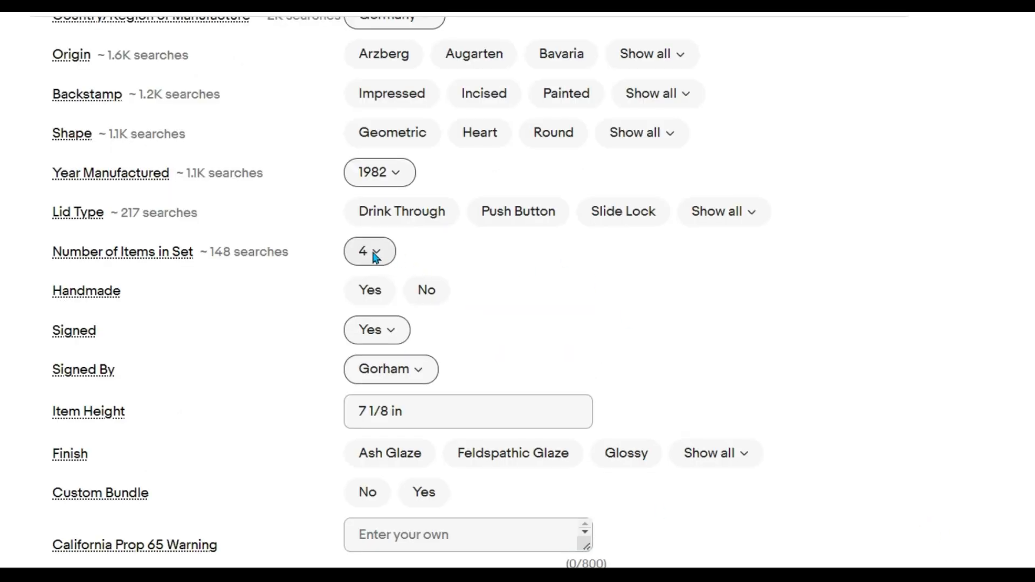
click(376, 254)
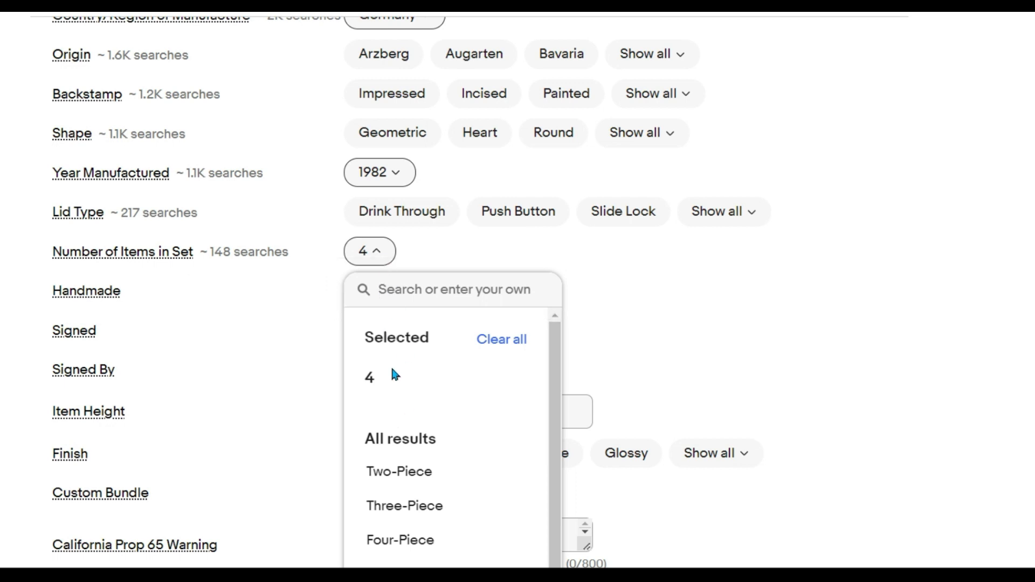
click(505, 349)
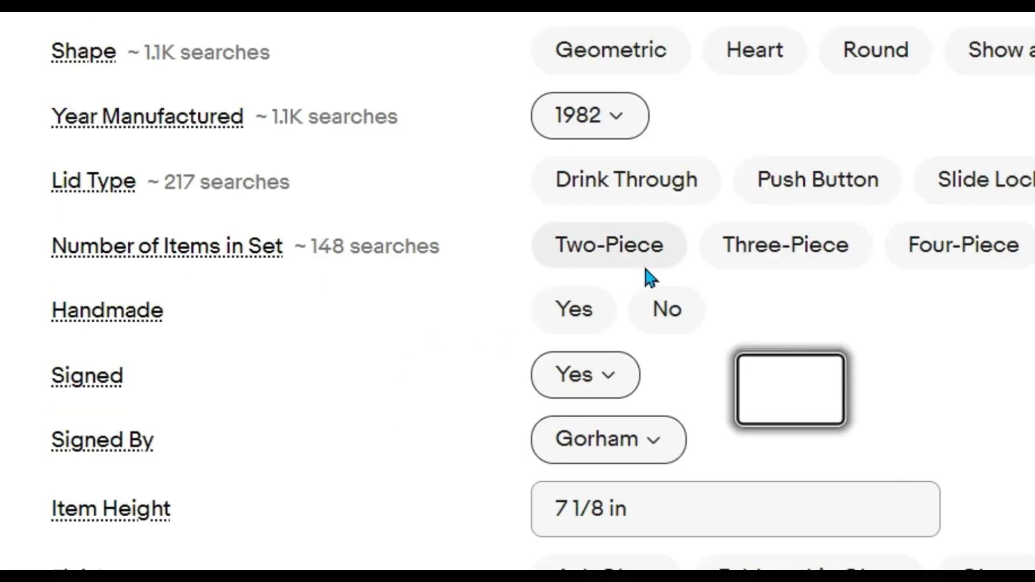
click(405, 256)
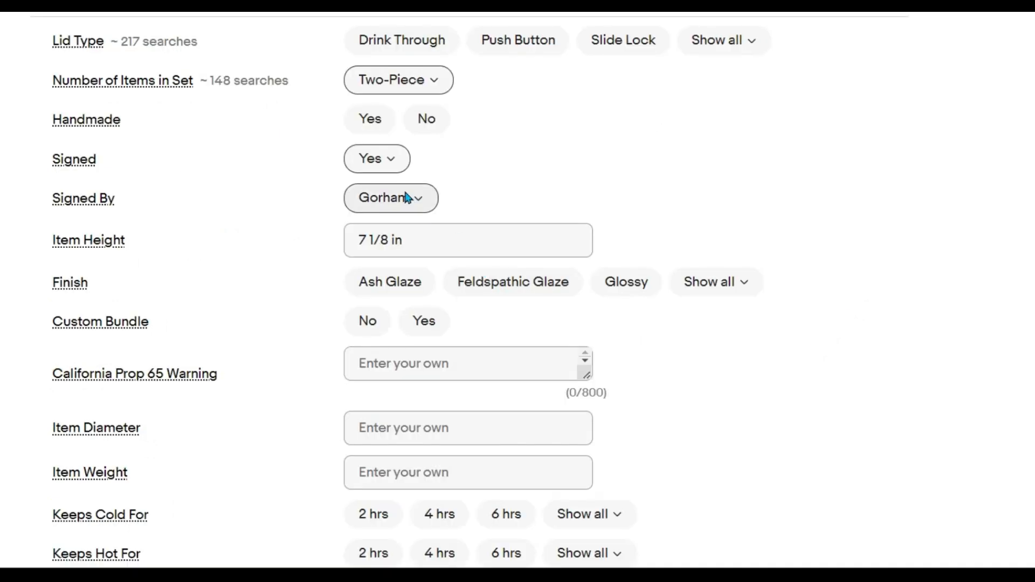
Step: Remove the Piece attribute from the end of the item specifics
scroll(439, 247, down, 3)
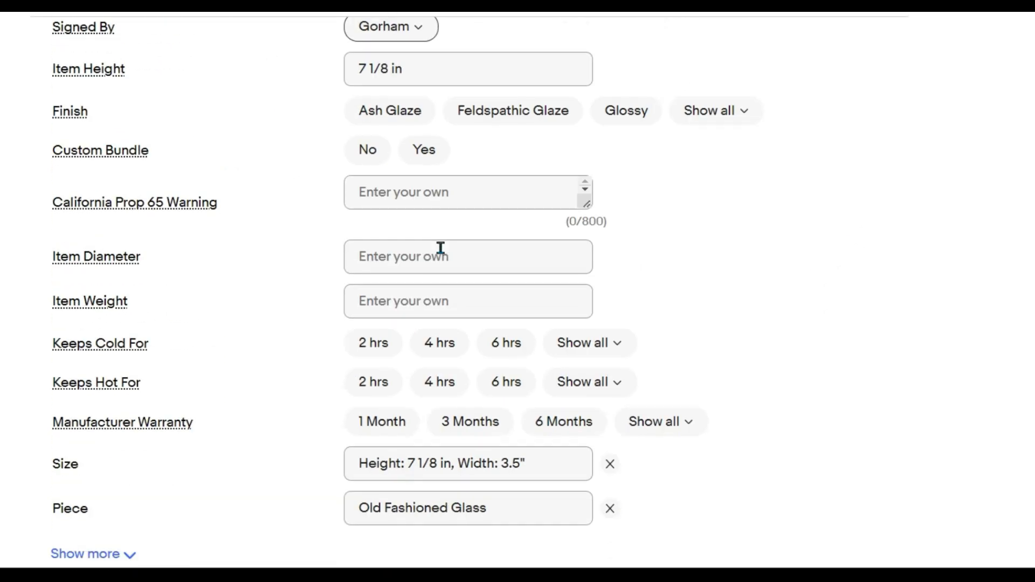
scroll(441, 248, down, 5)
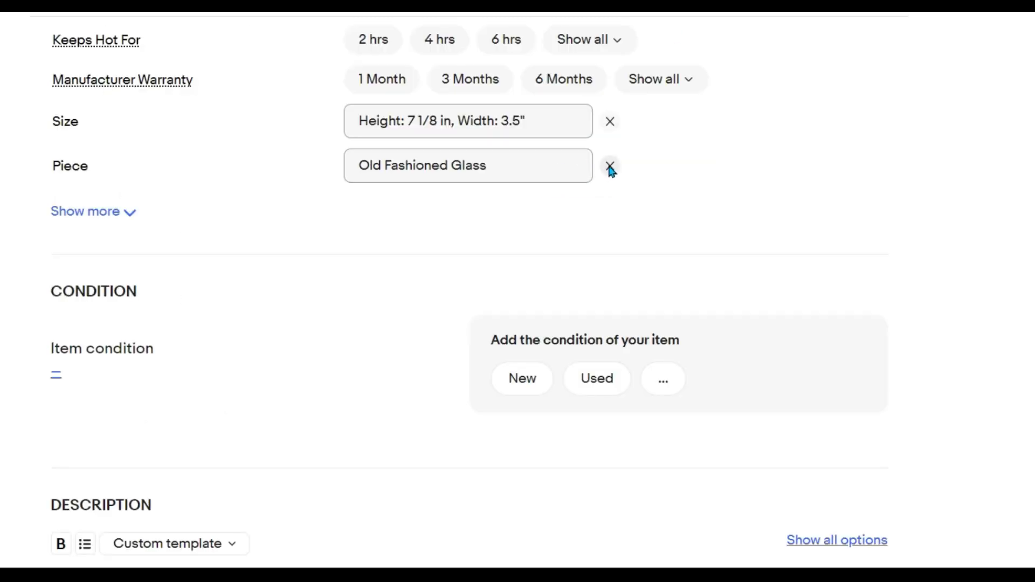
click(608, 167)
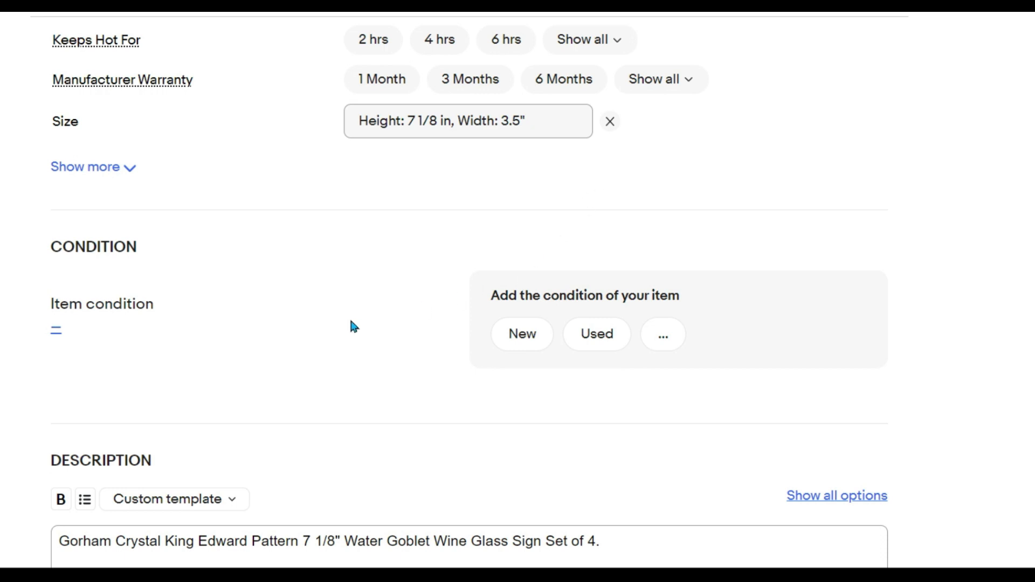
Step: Set the item condition to Used and begin its condition description with "READ ALL: pre-owned, very good condition. Approx. 7 1/8 in high"
scroll(399, 396, down, 1)
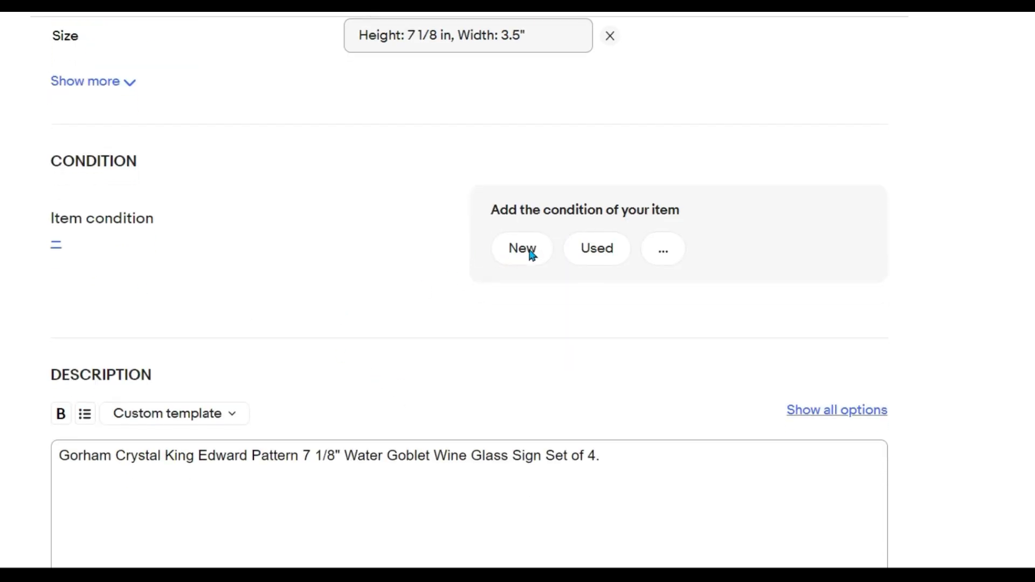
click(590, 255)
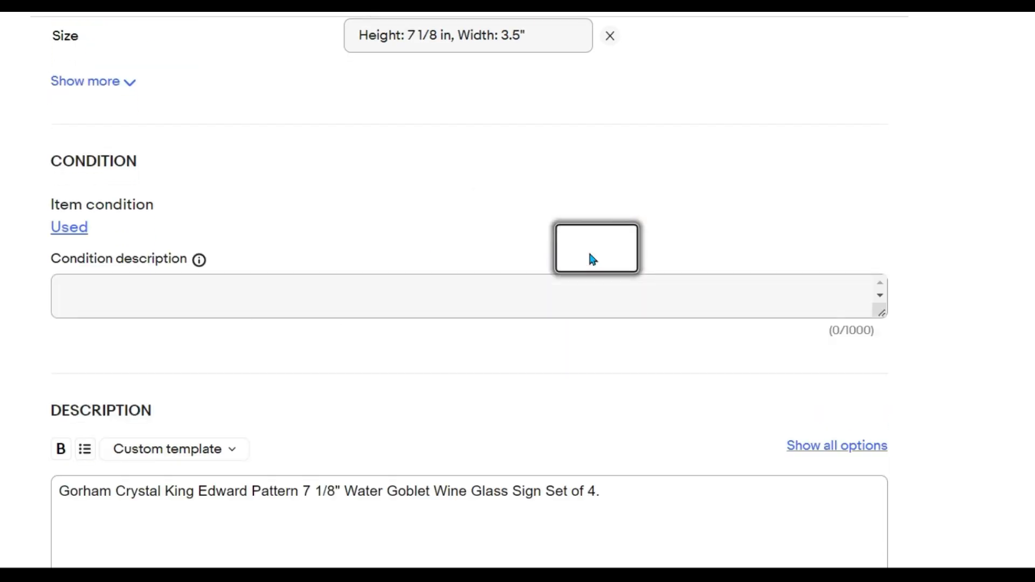
click(98, 296)
text(READ ALL: )
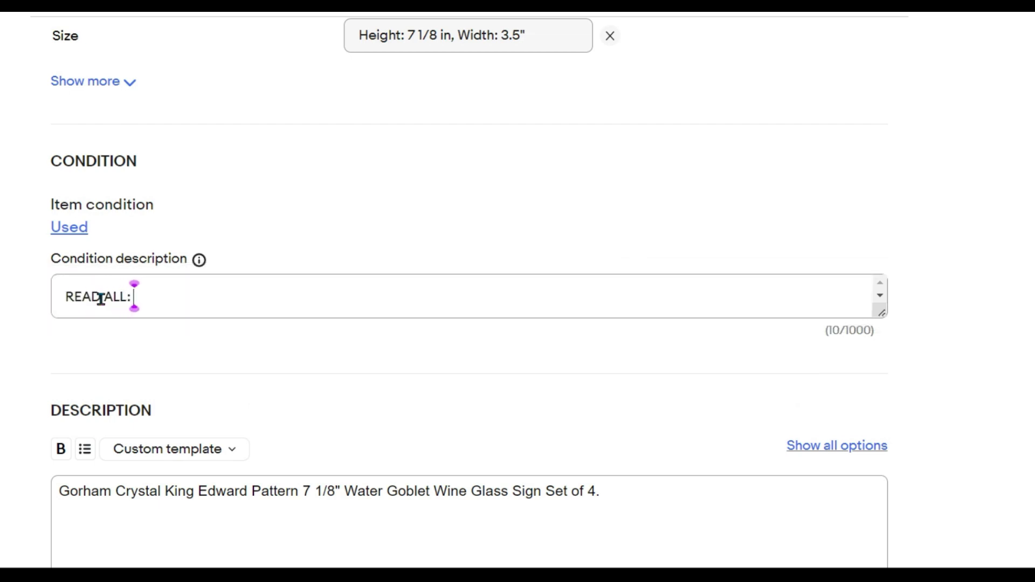
text(pre-owned, very good condition. Approx. 7 1/8 in )
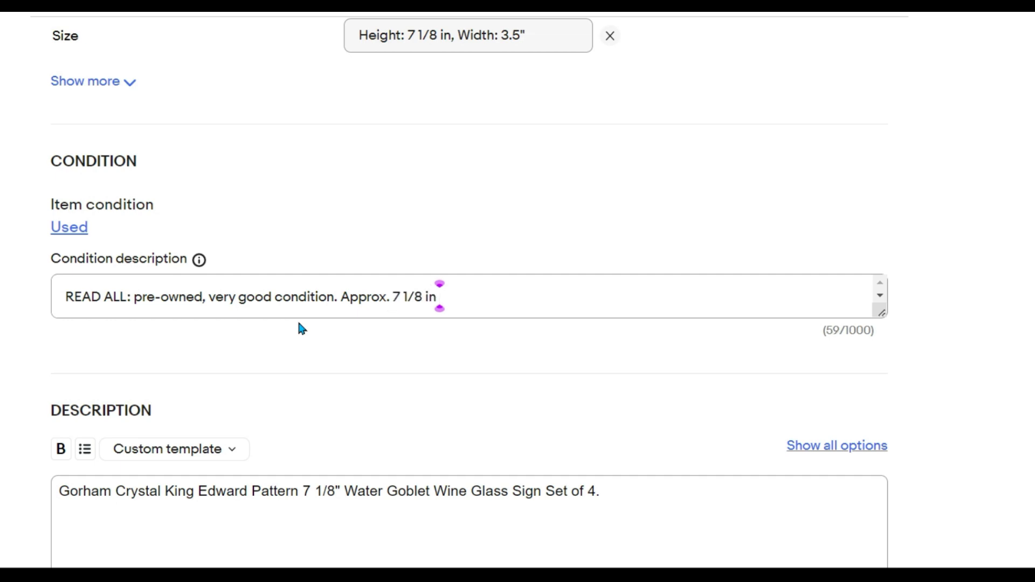
text(high)
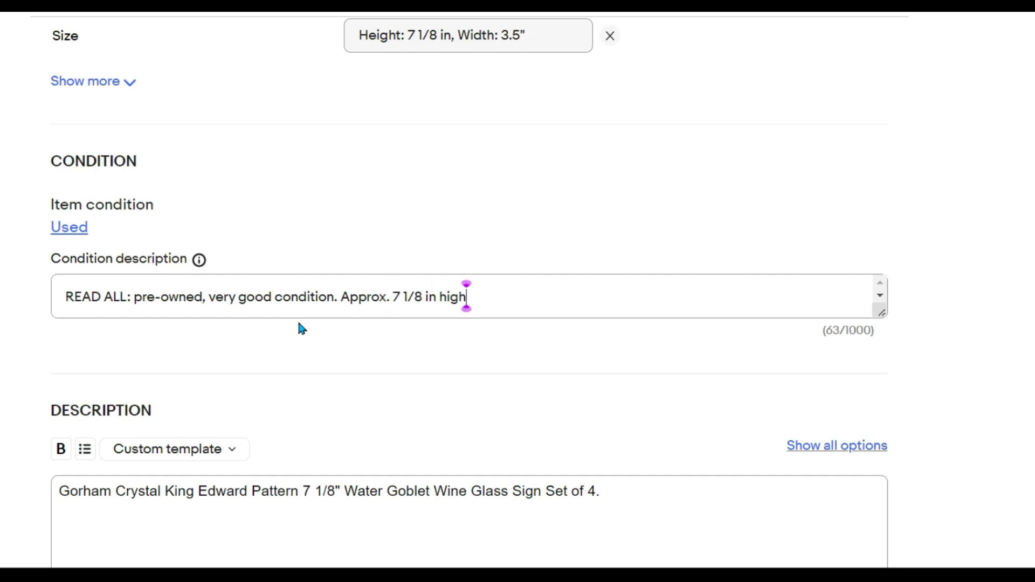
Step: Complete the condition description with ". See ALL photos. Sold in a lot of 2. See ALL photos."
text(. See ALL photo)
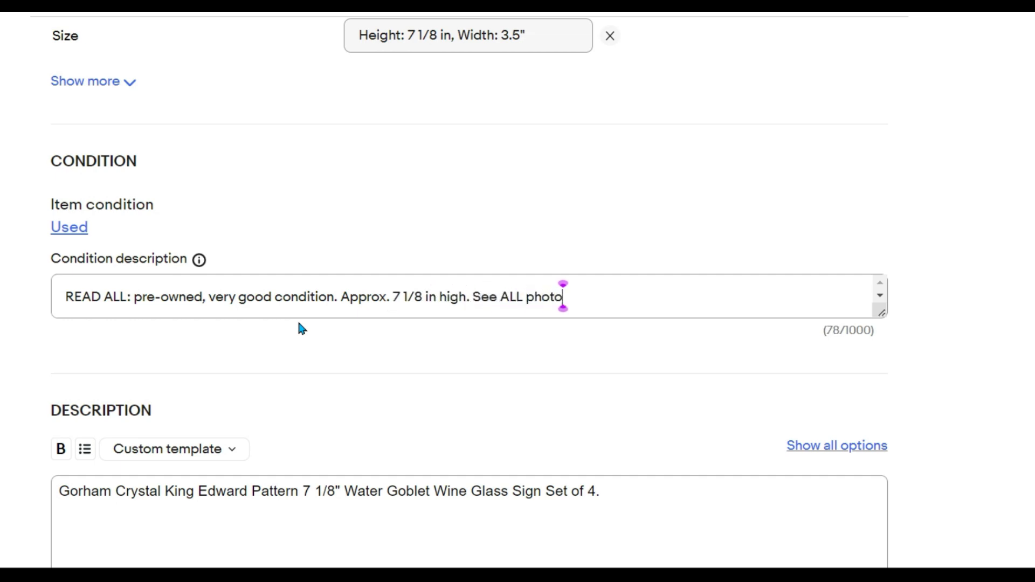
text(s. Sold in )
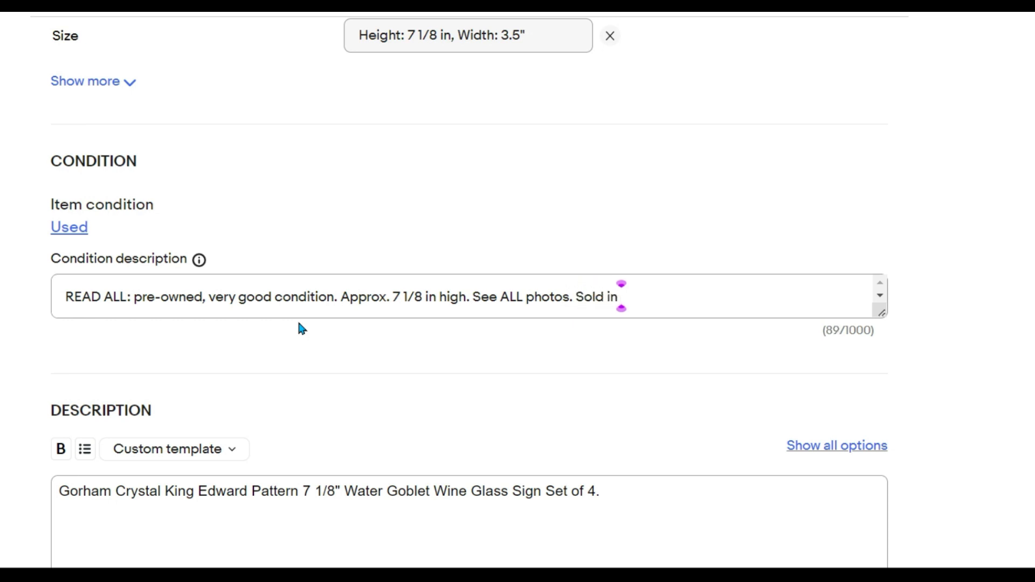
text(a lot of 2)
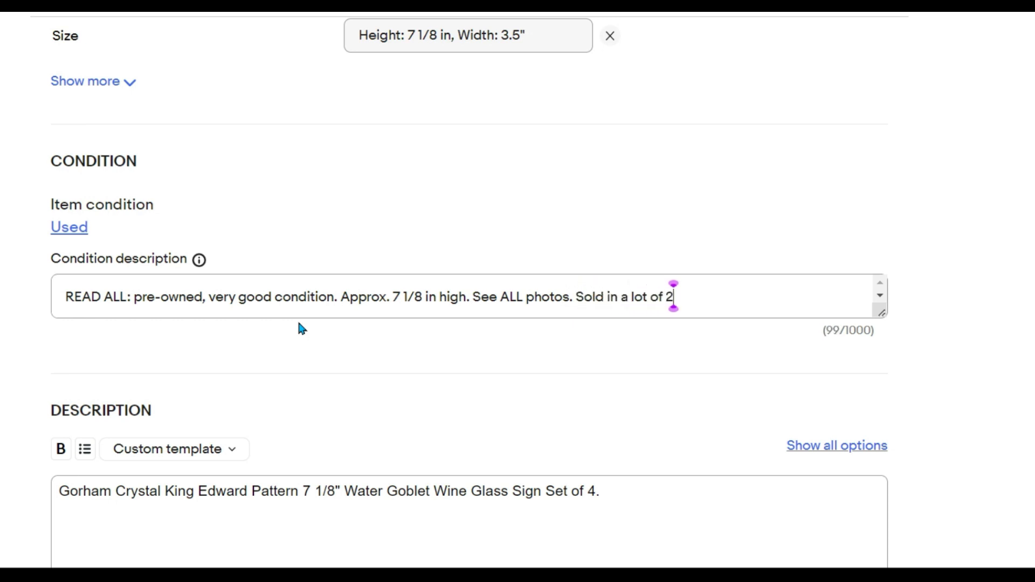
text(. See ALL photos.)
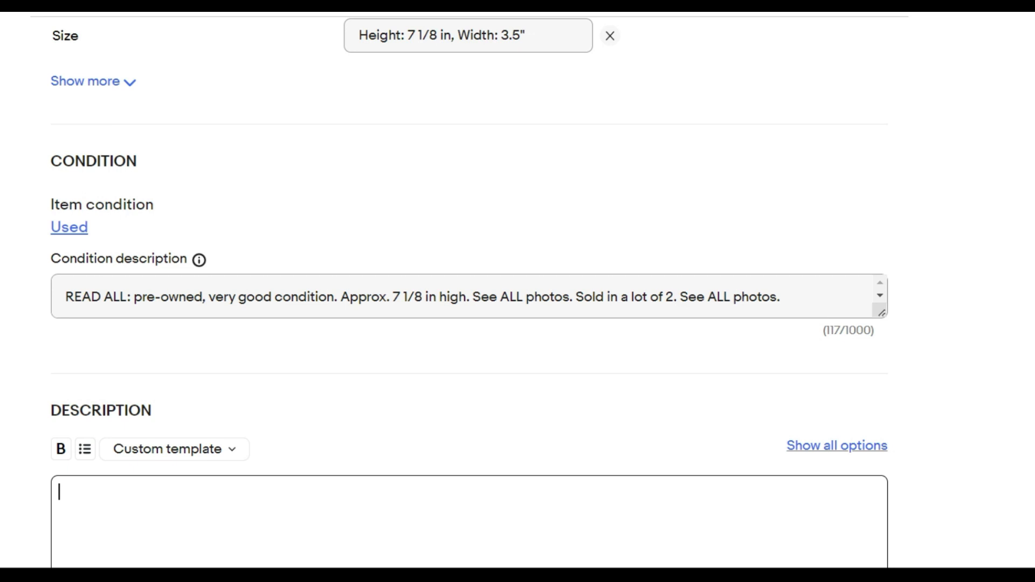
Step: Replace the item description text with a copy of the listing's item title
scroll(469, 291, up, 18)
scroll(469, 291, up, 2)
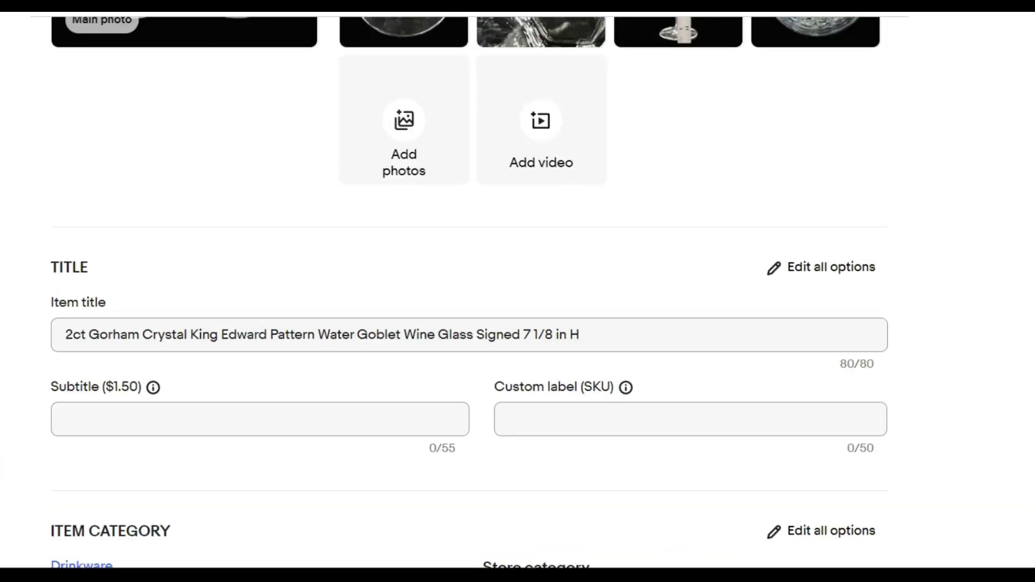
drag(61, 332, 582, 335)
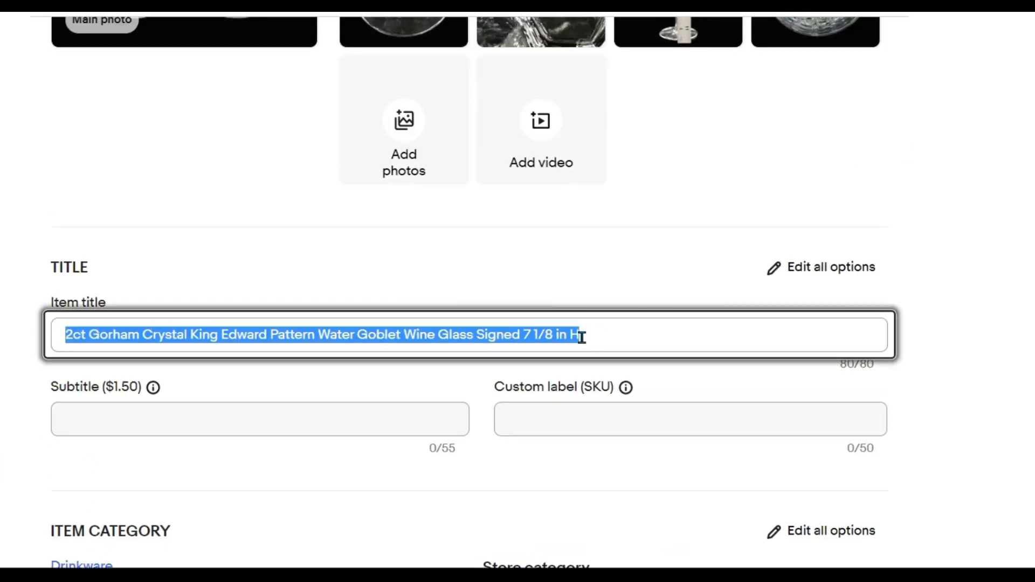
right_click(582, 334)
click(621, 108)
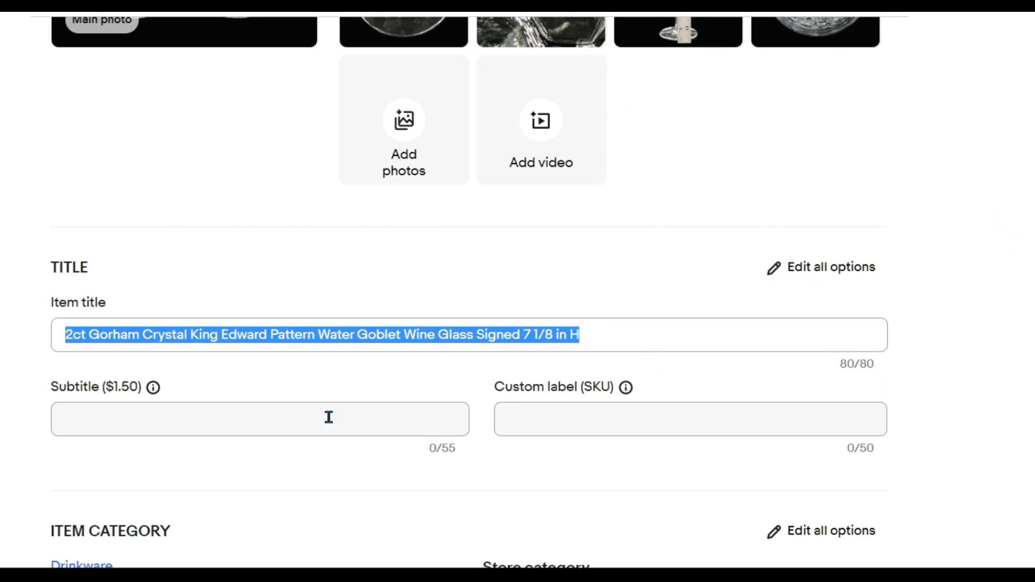
scroll(329, 419, down, 10)
scroll(329, 419, down, 20)
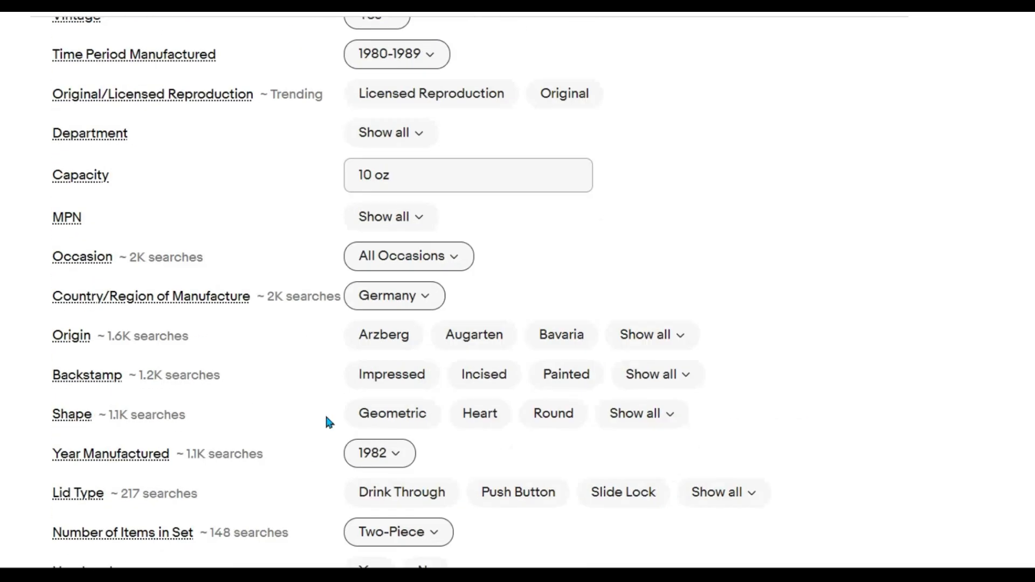
scroll(329, 419, down, 5)
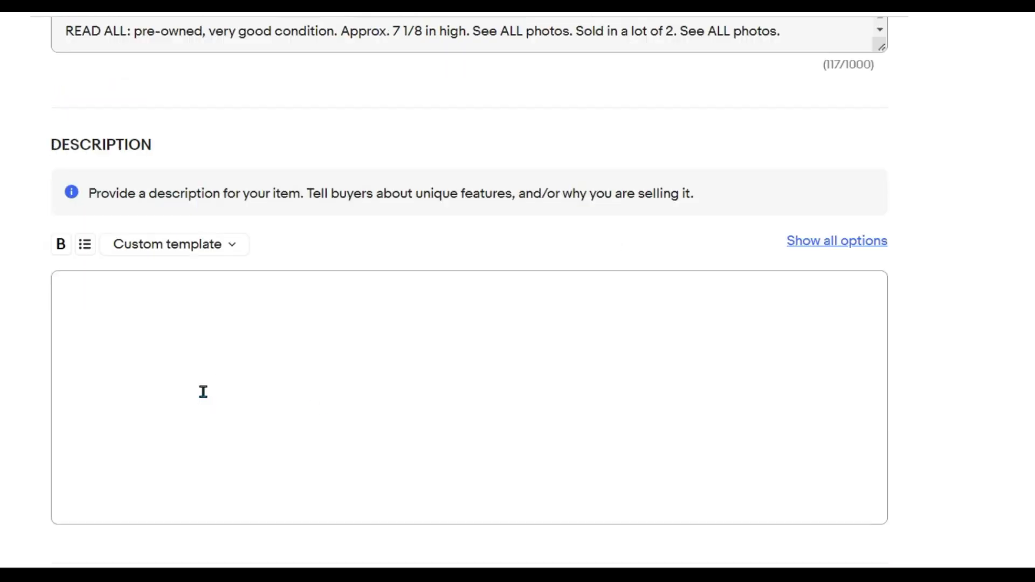
right_click(169, 304)
click(236, 442)
Step: Add a "CONDITION:" line below the title in the description and copy the condition description text into it
key(Return)
text(CONDITION:)
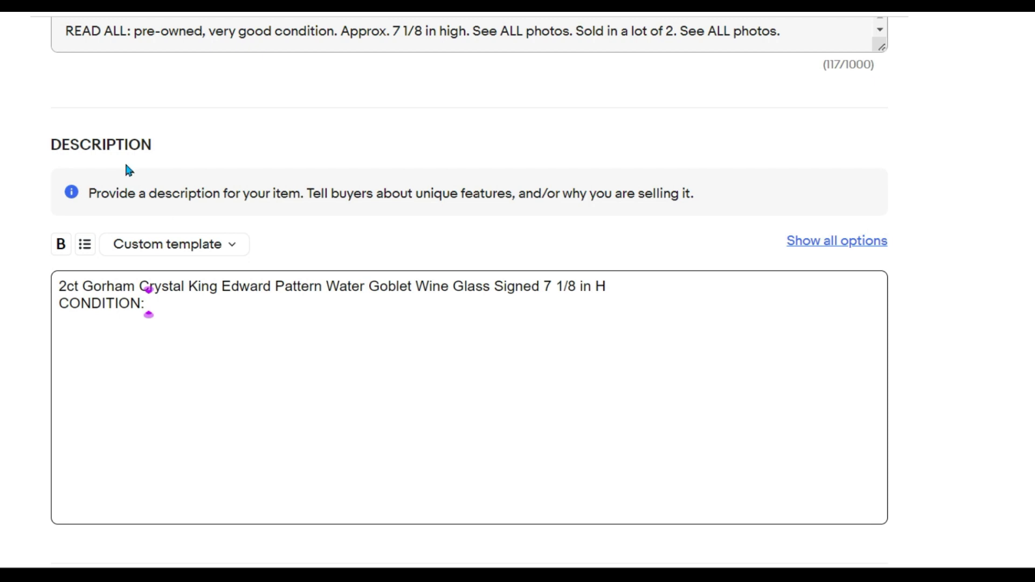
scroll(108, 108, up, 3)
drag(65, 201, 872, 181)
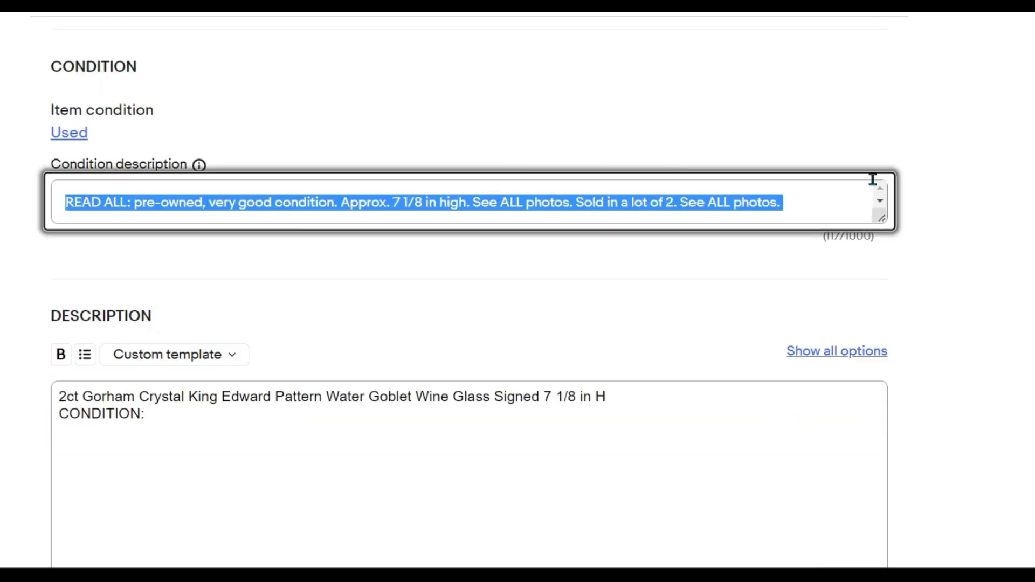
right_click(674, 211)
click(716, 277)
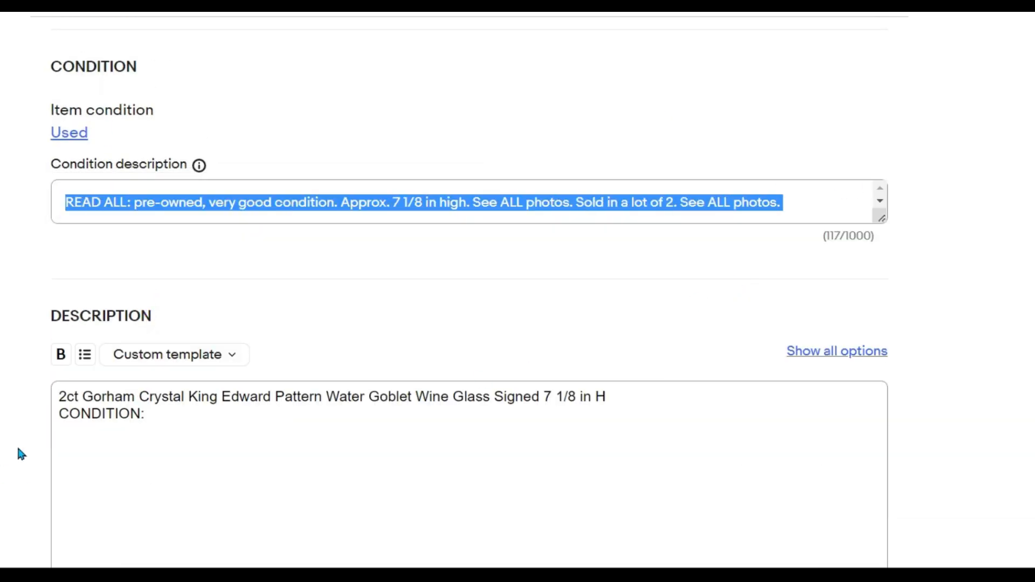
click(185, 414)
key(ctrl+v)
click(146, 413)
key(BackSpace)
key(BackSpace)
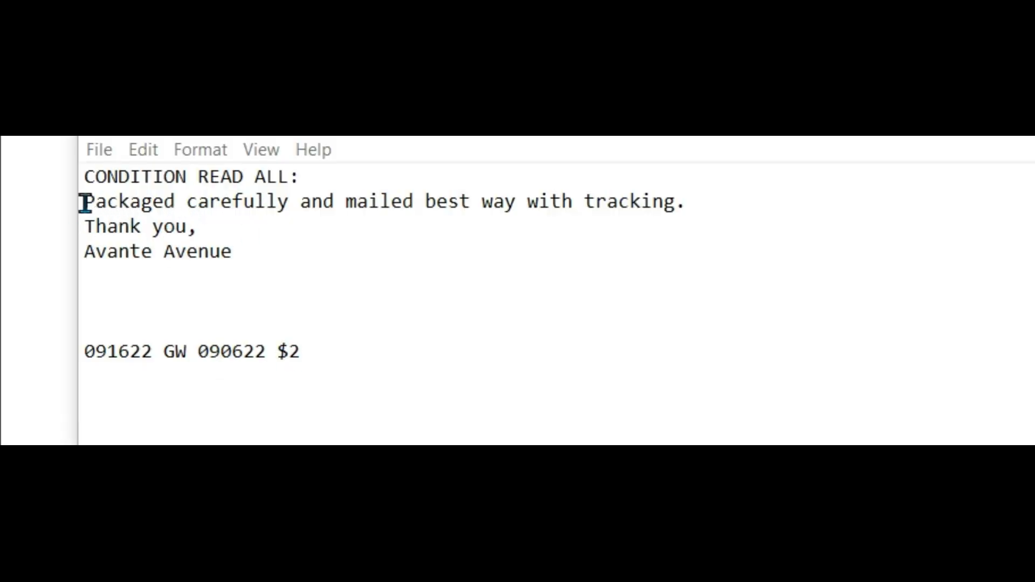
Step: Switch to Notepad and copy the closing note from "Packaged carefully and mailed best way with tracking." through "Avante Avenue"
drag(85, 203, 270, 246)
right_click(276, 207)
click(362, 301)
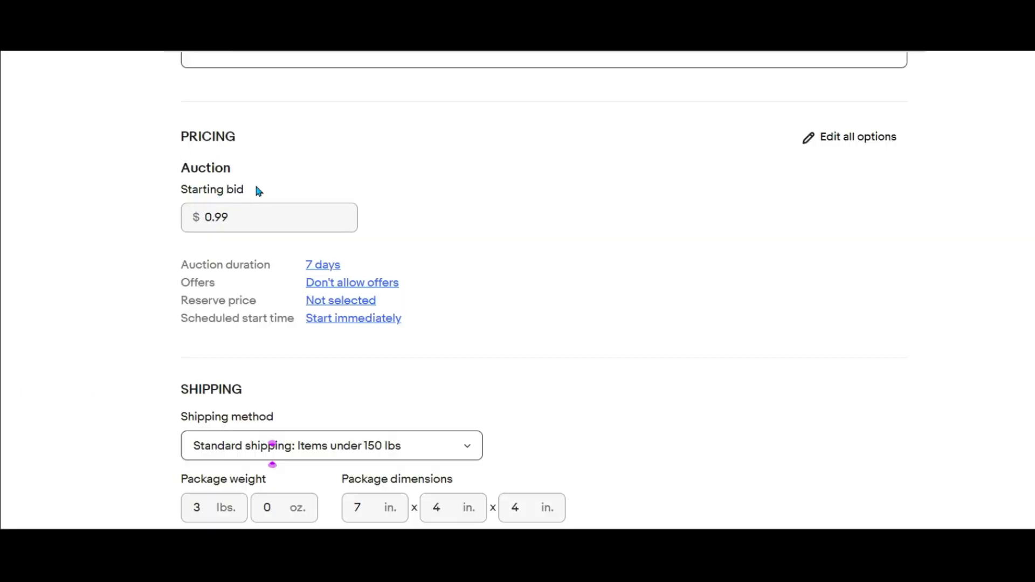
Step: In the eBay listing form, change the pricing format from Auction to Buy It Now with a price of $49.95
click(845, 138)
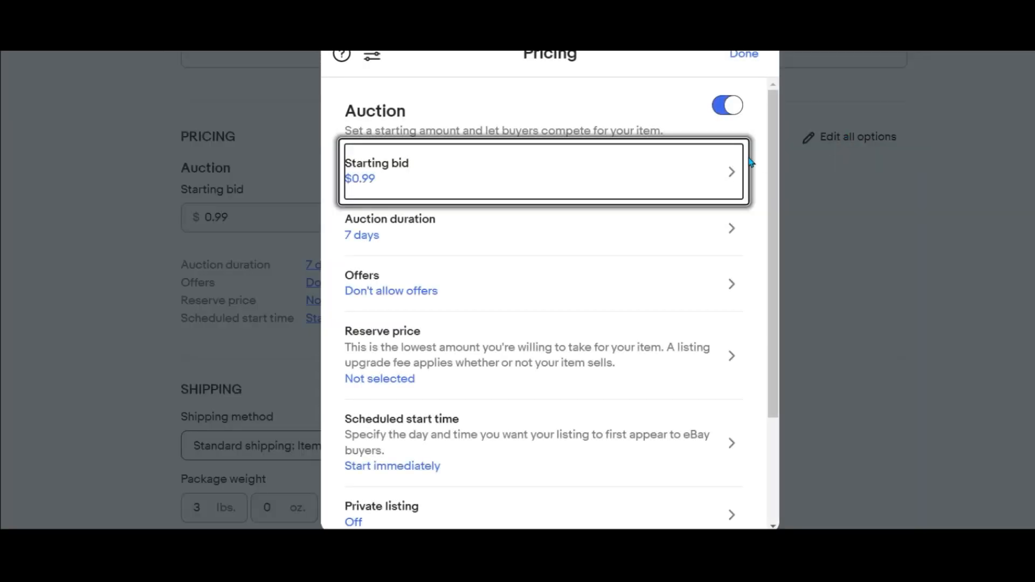
click(728, 111)
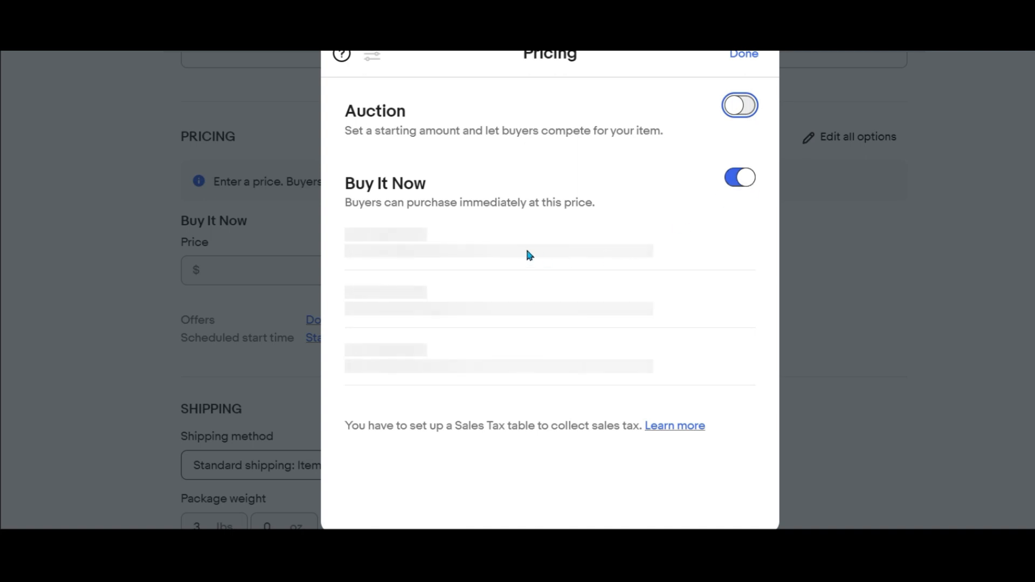
click(428, 302)
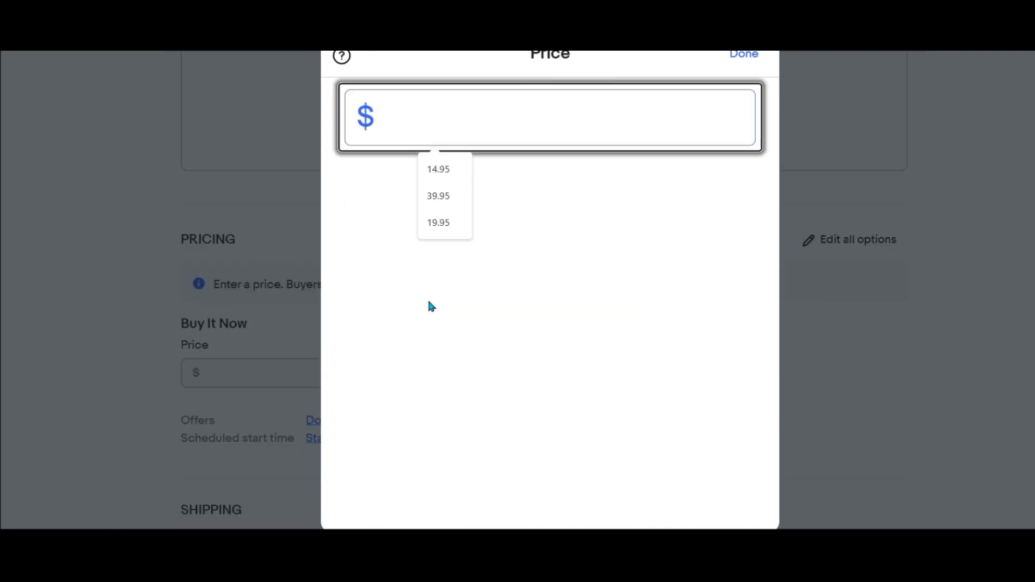
text(49.95)
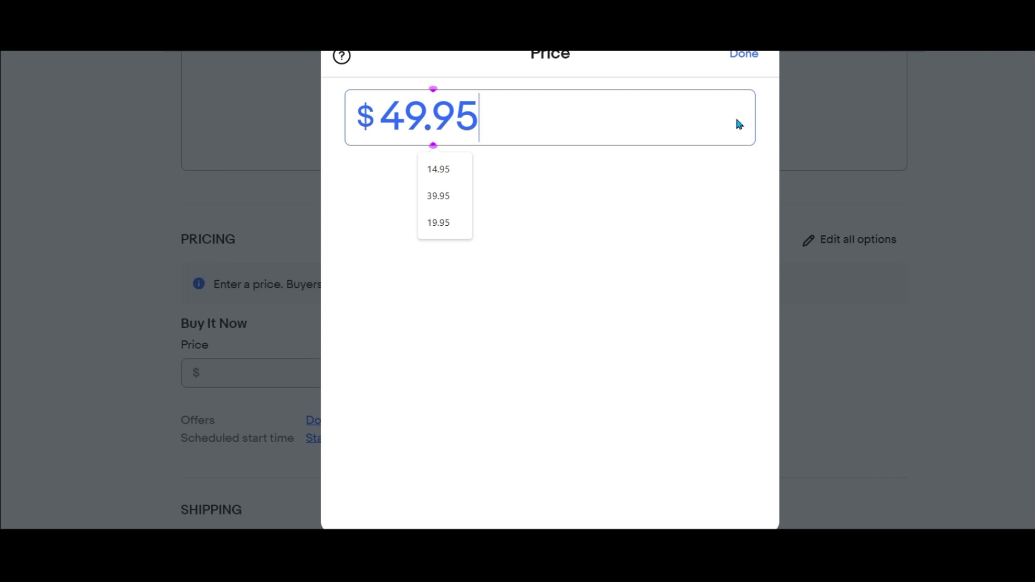
click(741, 55)
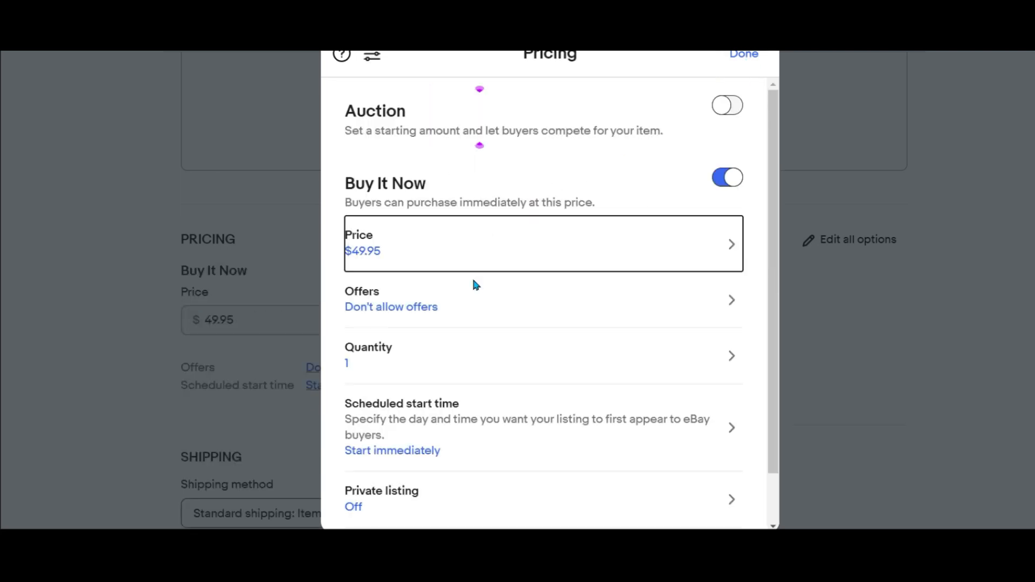
Step: Set the quantity to 3, sold as lots of 2 items, and turn the private listing option on
scroll(513, 278, down, 1)
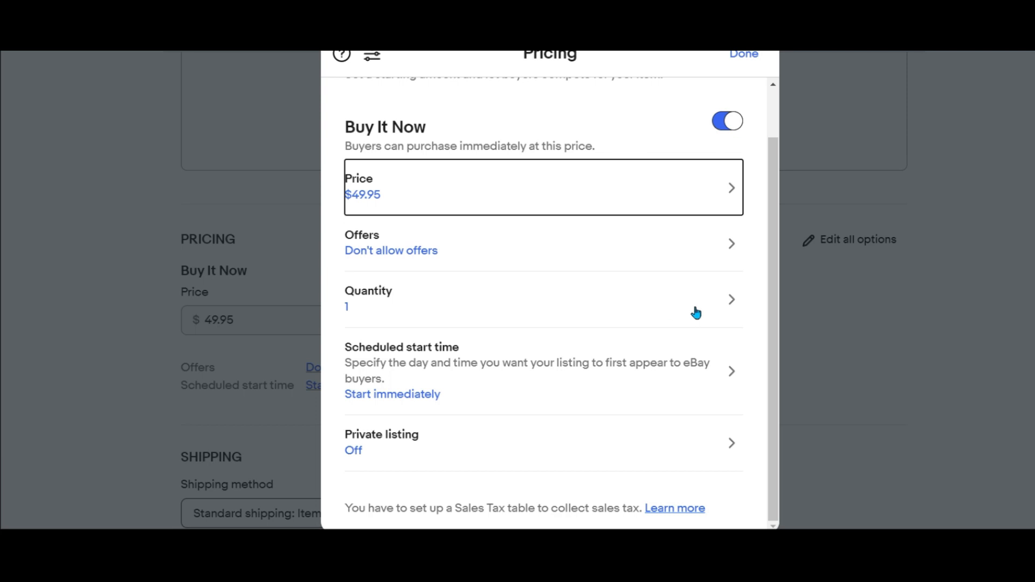
click(730, 303)
key(BackSpace)
text(3)
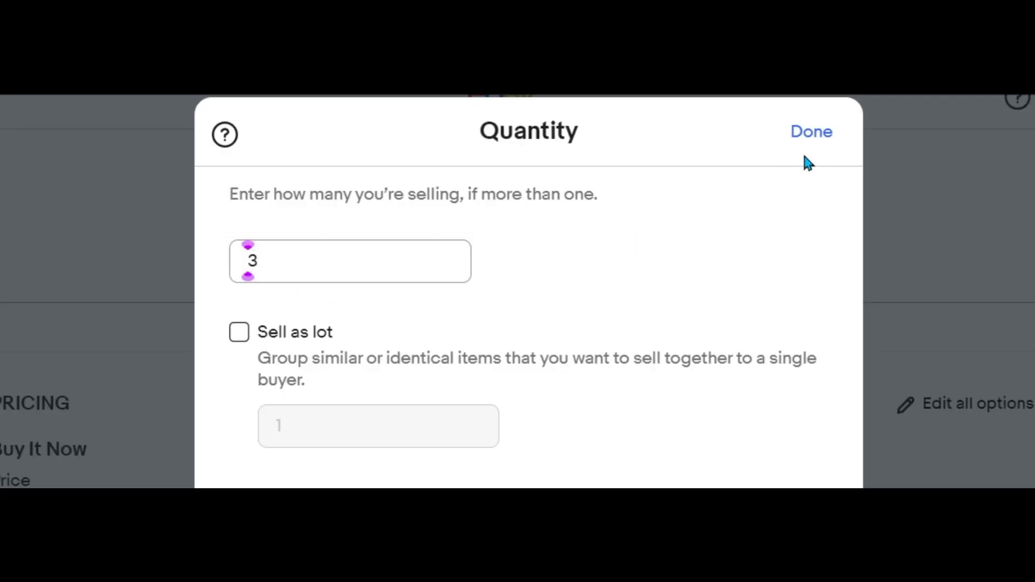
click(239, 332)
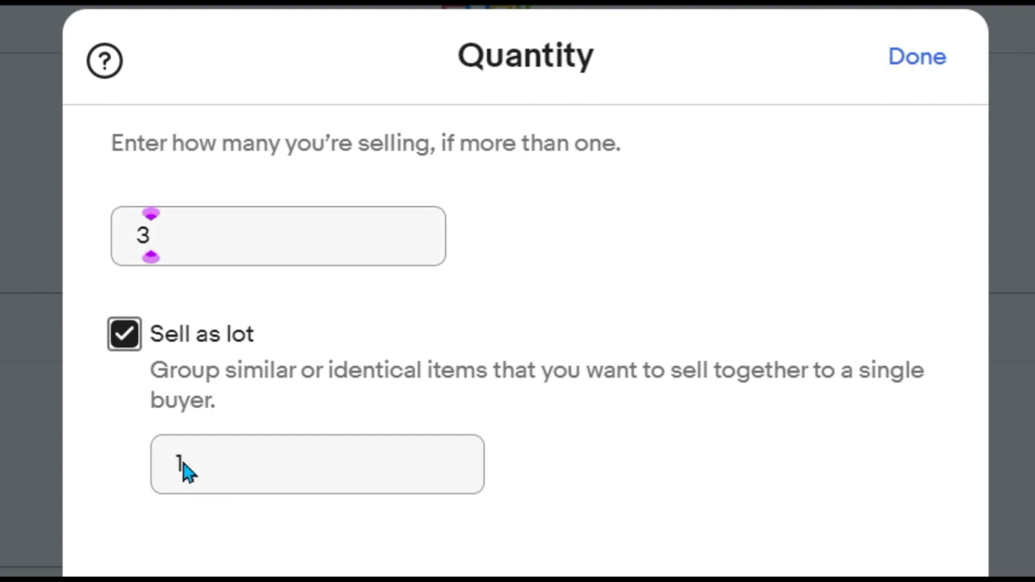
double_click(182, 467)
text(2)
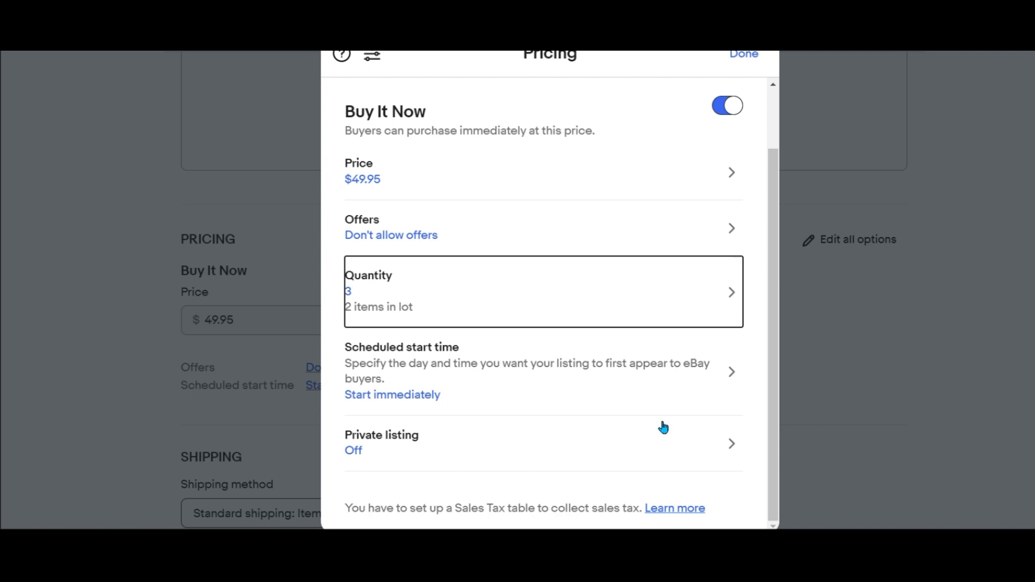
click(733, 444)
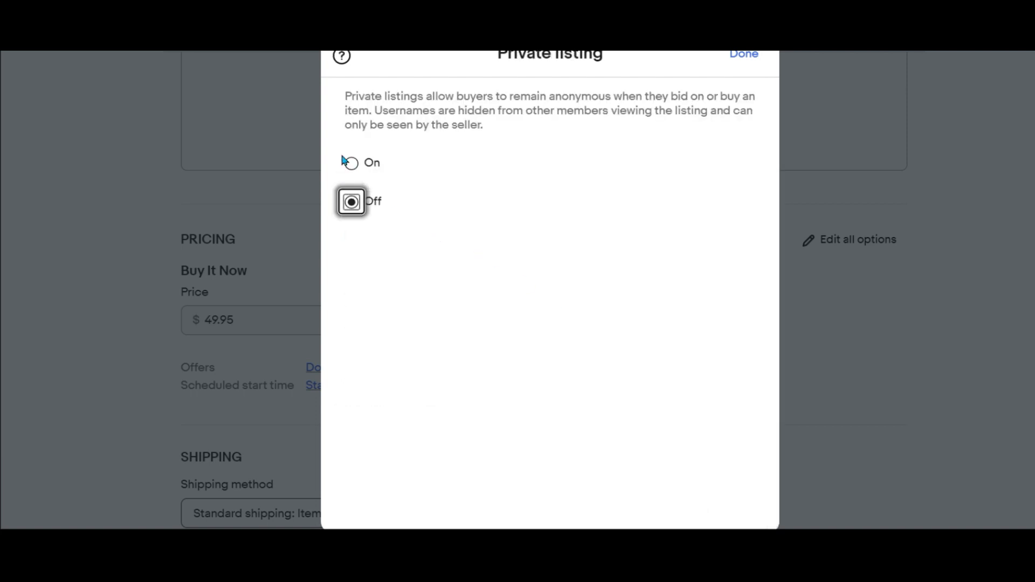
click(345, 160)
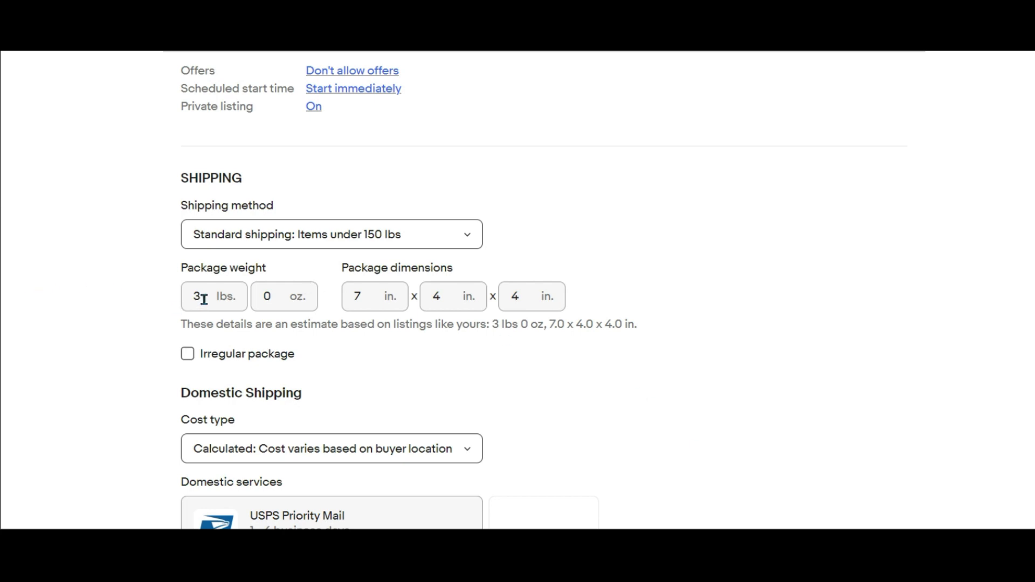
Step: Set the package dimensions to 8 x 8 x 8 in
click(358, 296)
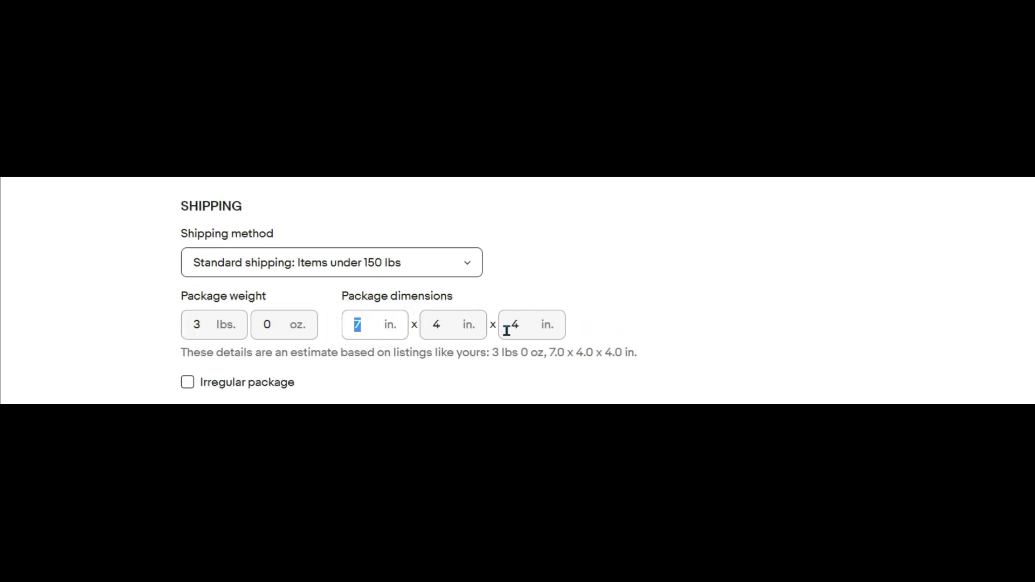
text(8)
key(Tab)
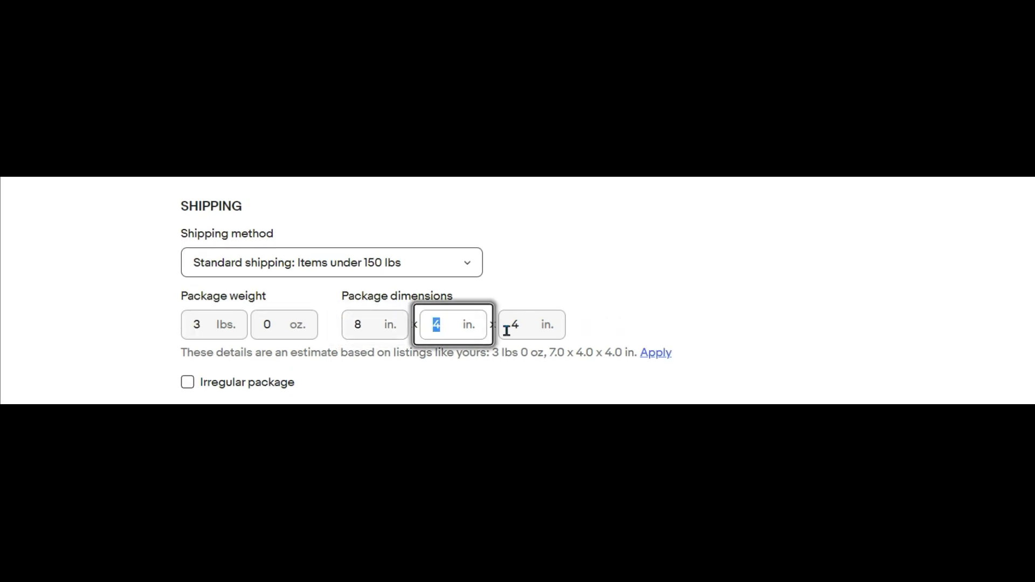
text(8)
key(Tab)
text(8)
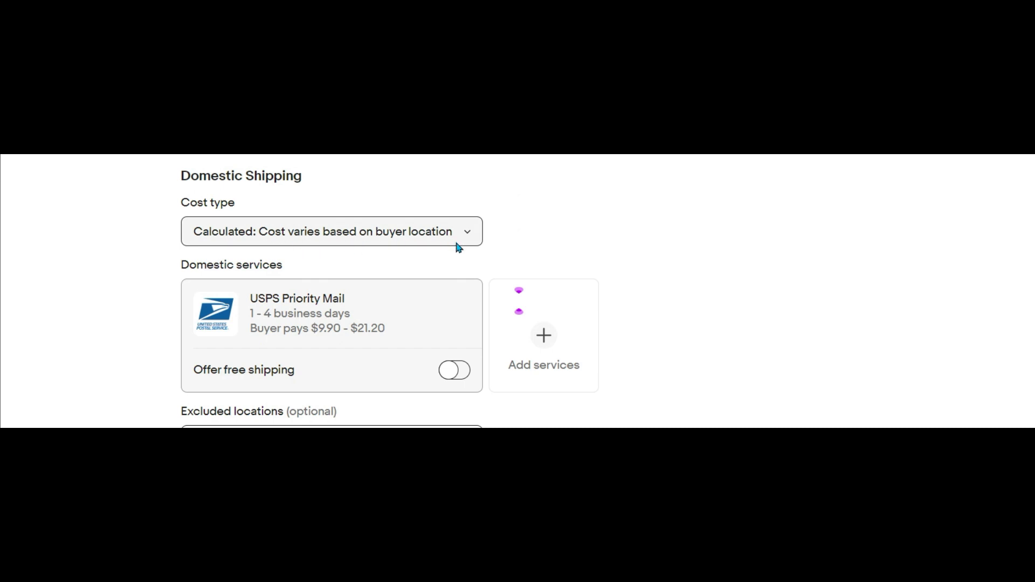
Step: Add volume pricing that saves 10% on each item when buying 2 and 15% when buying 3
scroll(413, 339, down, 7)
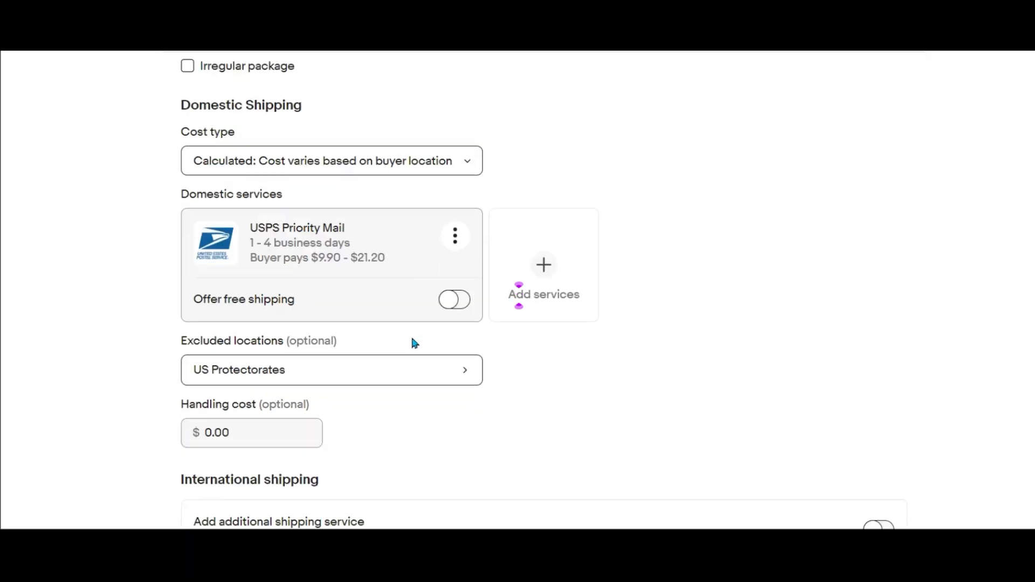
scroll(457, 304, down, 3)
scroll(460, 309, down, 1)
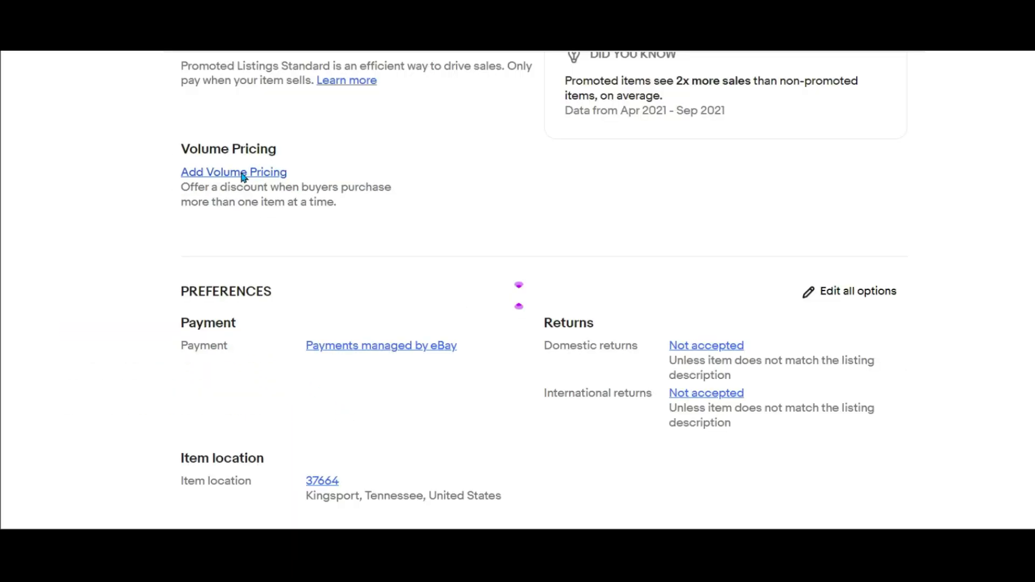
click(142, 317)
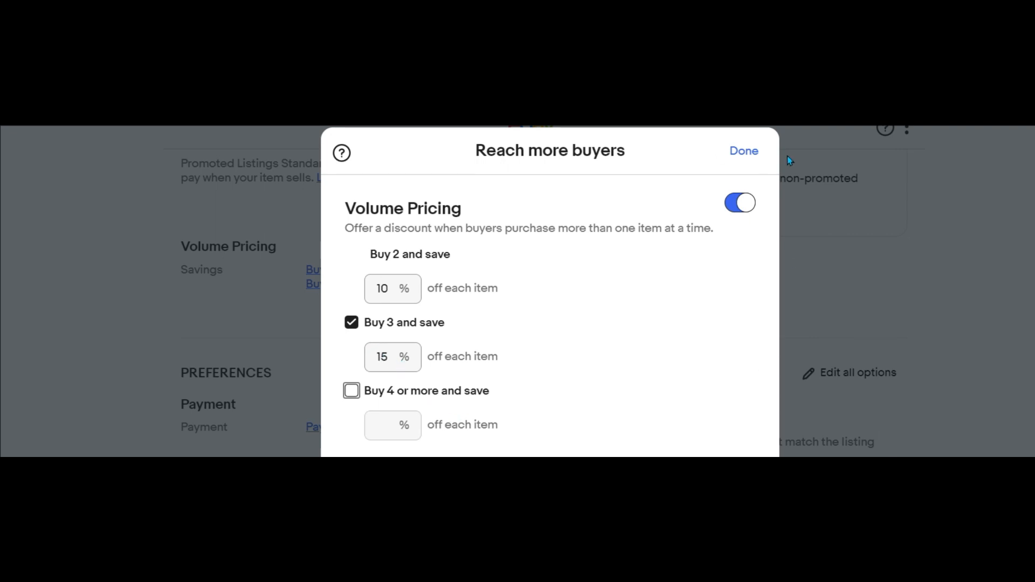
click(743, 153)
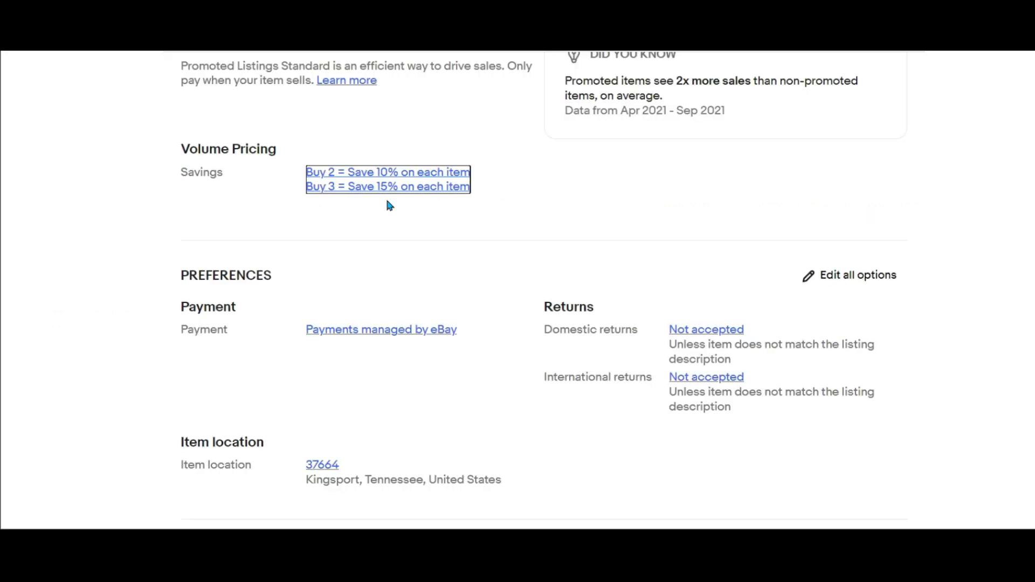
Step: Publish the goblet listing and open its live page
scroll(389, 205, down, 6)
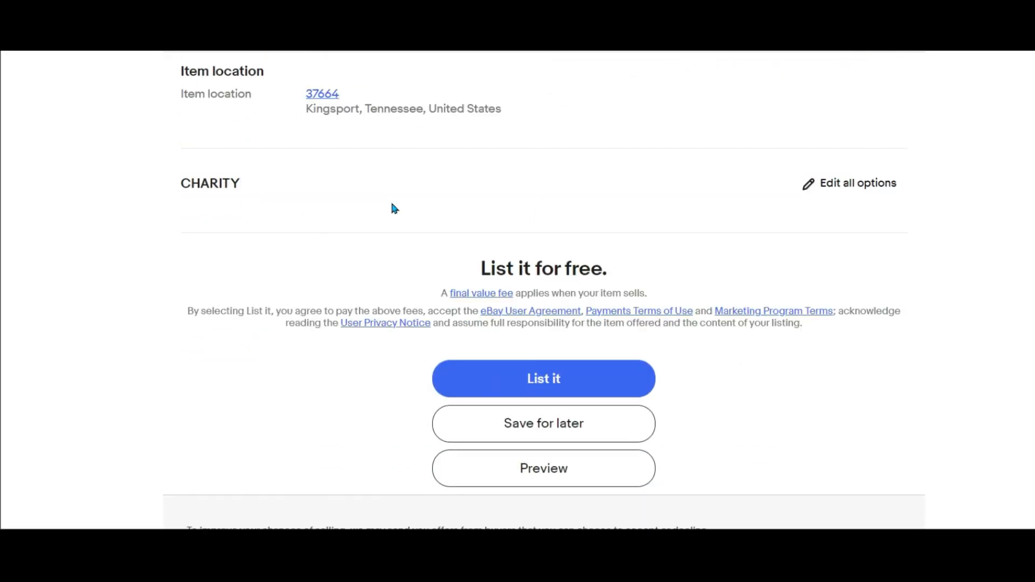
click(542, 379)
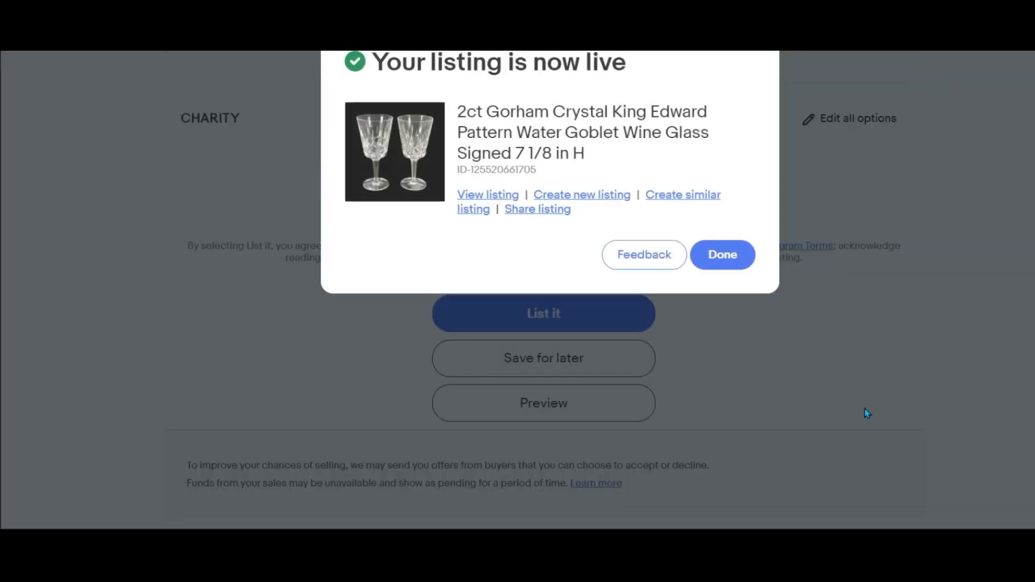
right_click(484, 203)
click(498, 210)
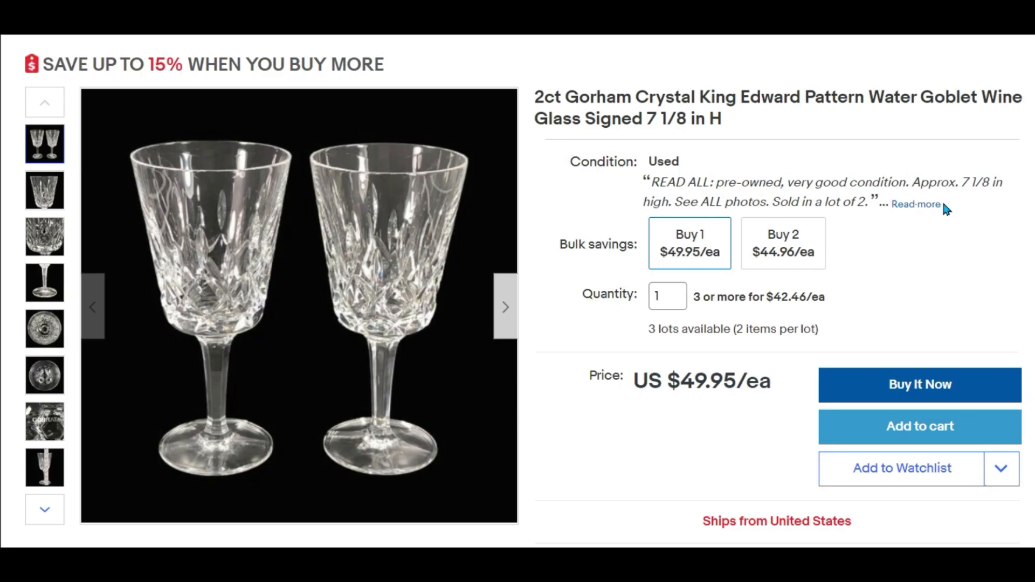